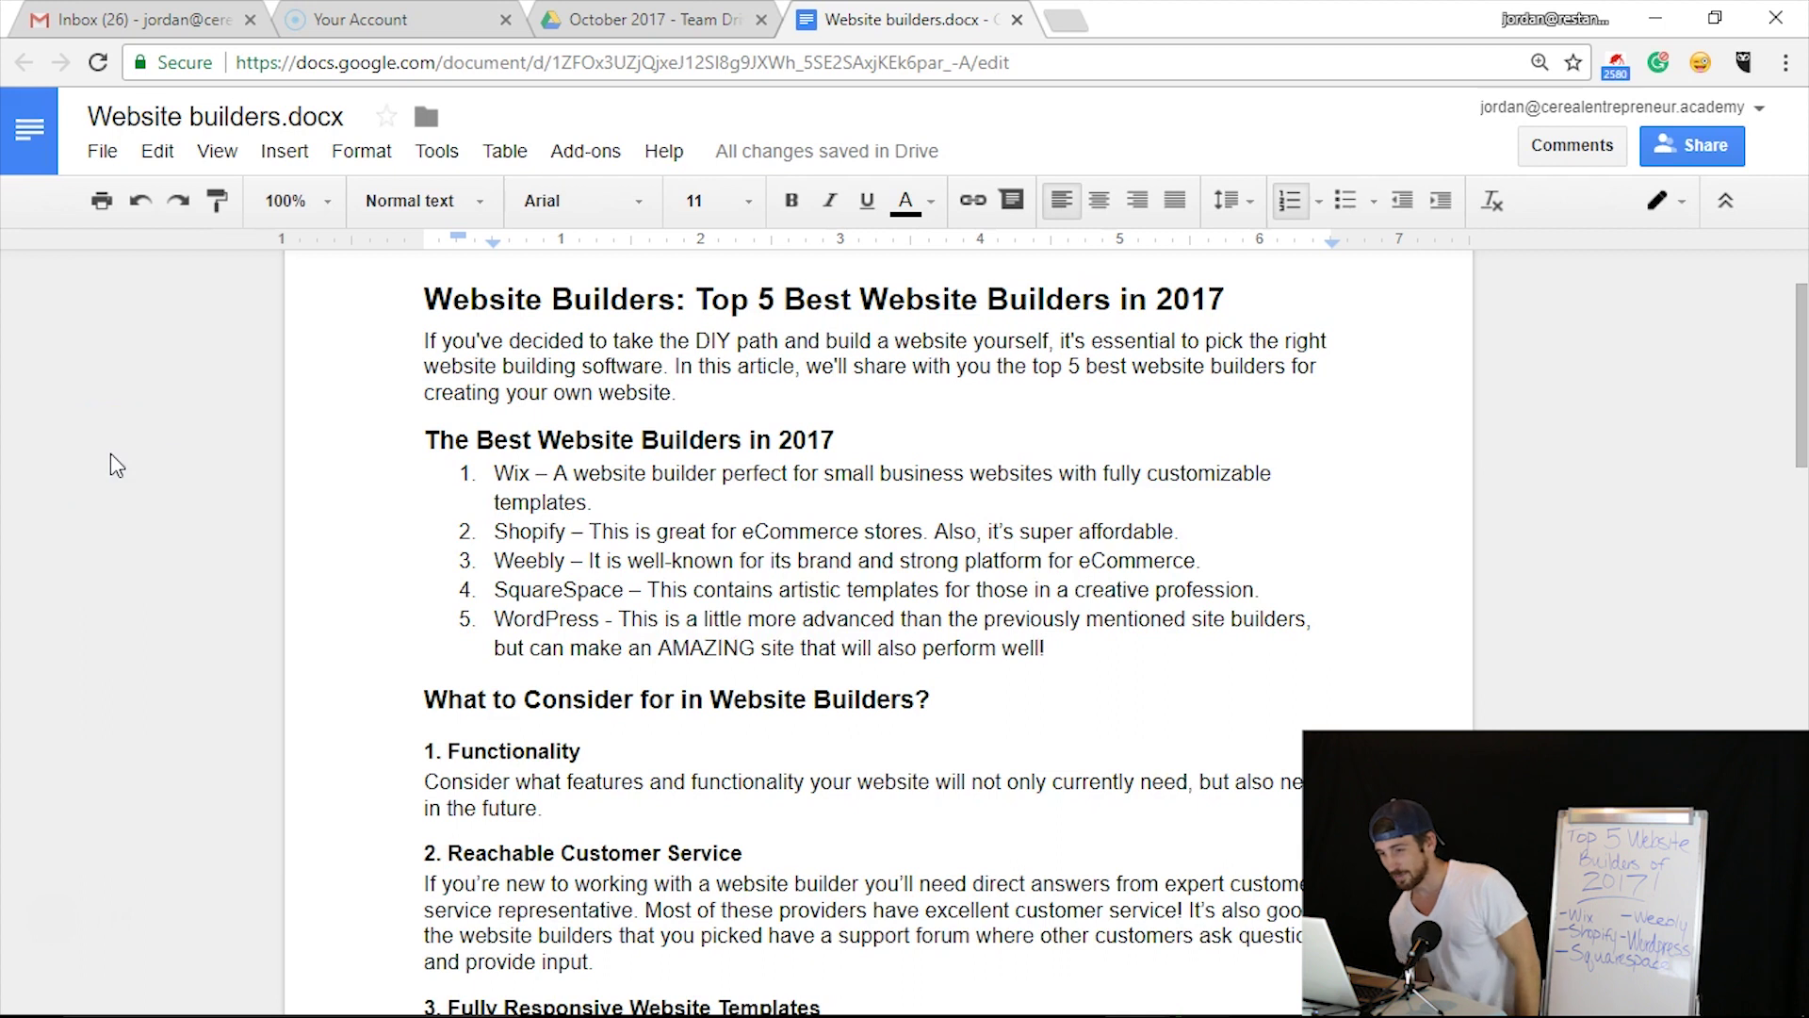
{"action": "scroll", "coordinate": [495, 595], "scroll_direction": "down", "scroll_amount": 5}
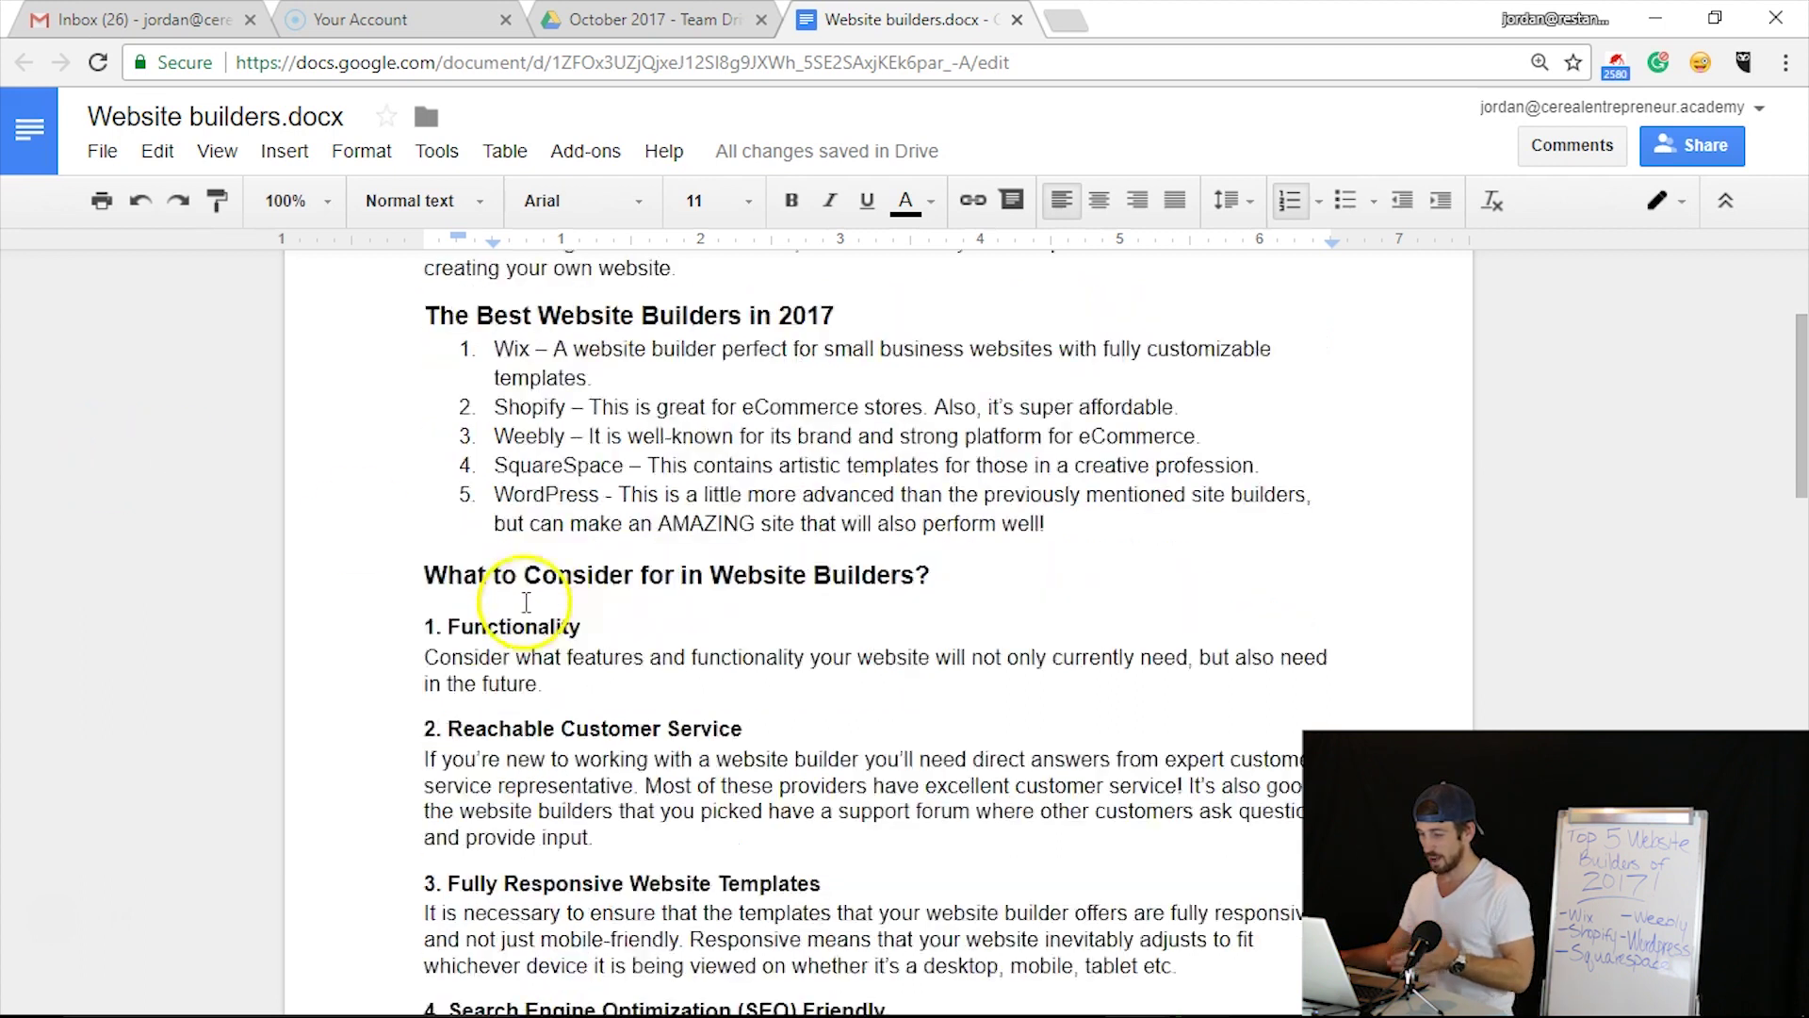
{"action": "scroll", "coordinate": [527, 601], "scroll_direction": "down", "scroll_amount": 4}
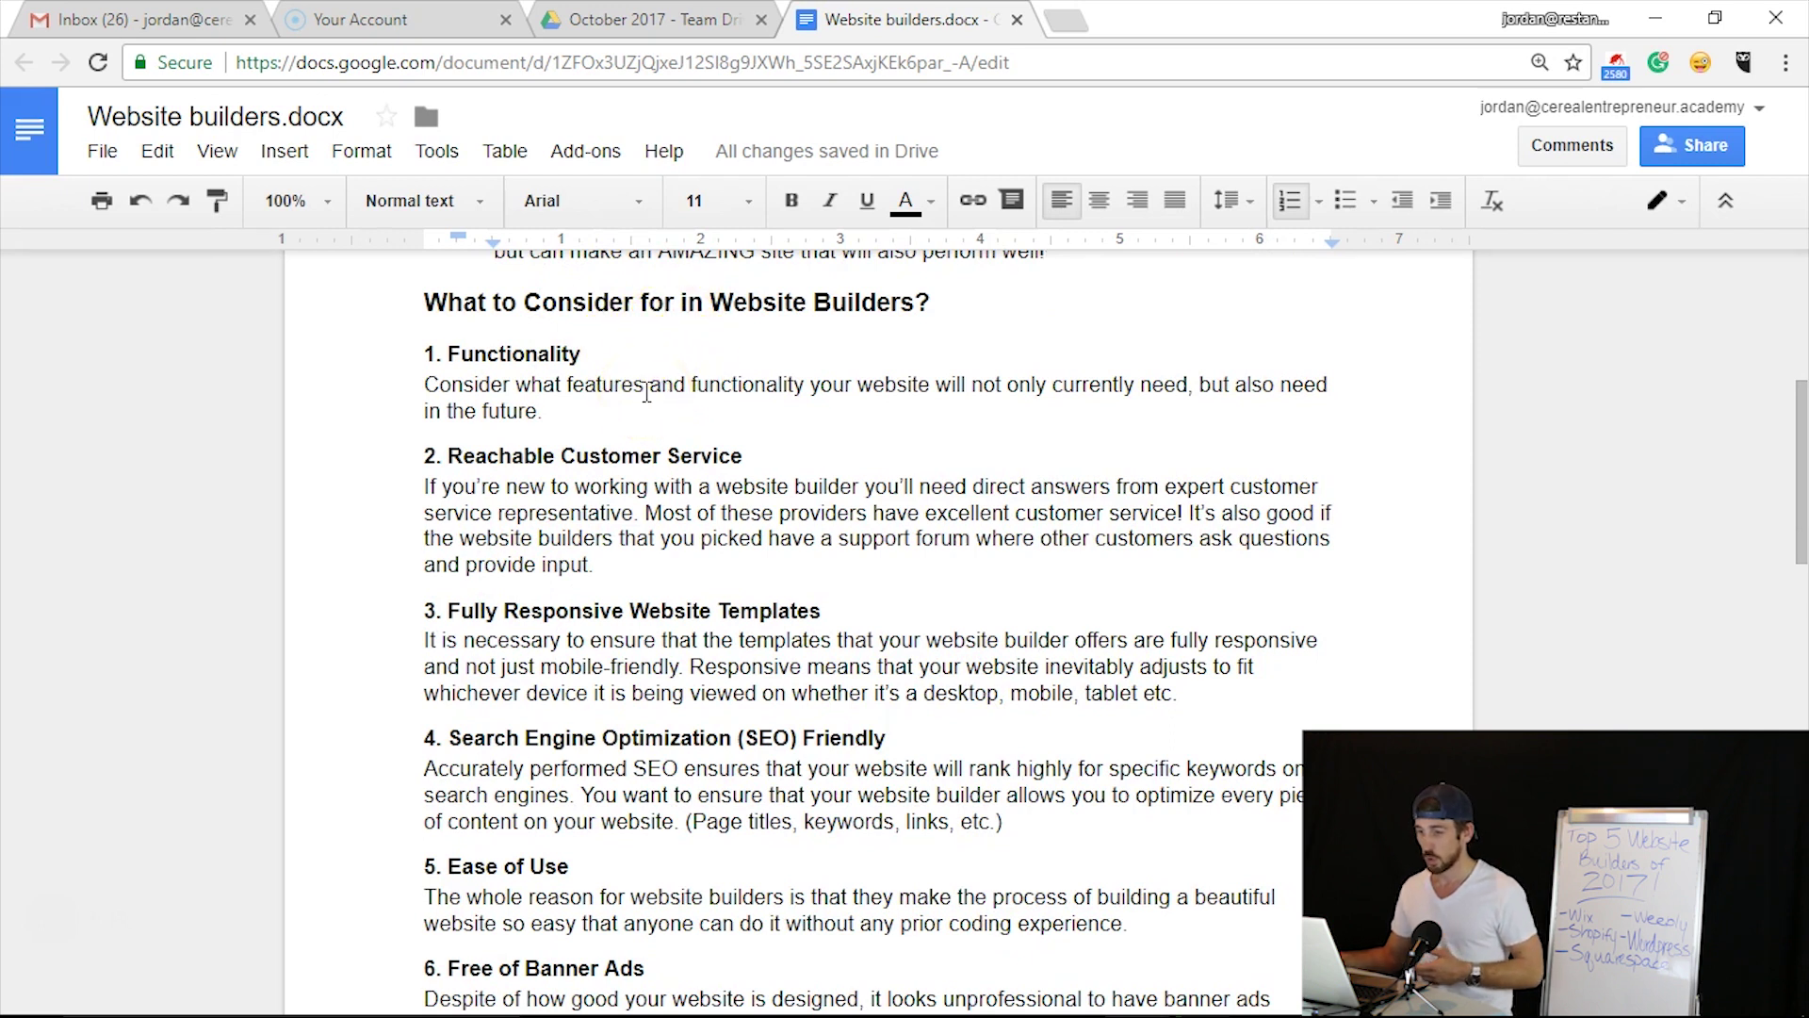
{"action": "left_click_drag", "start_coordinate": [1799, 389], "coordinate": [1800, 424]}
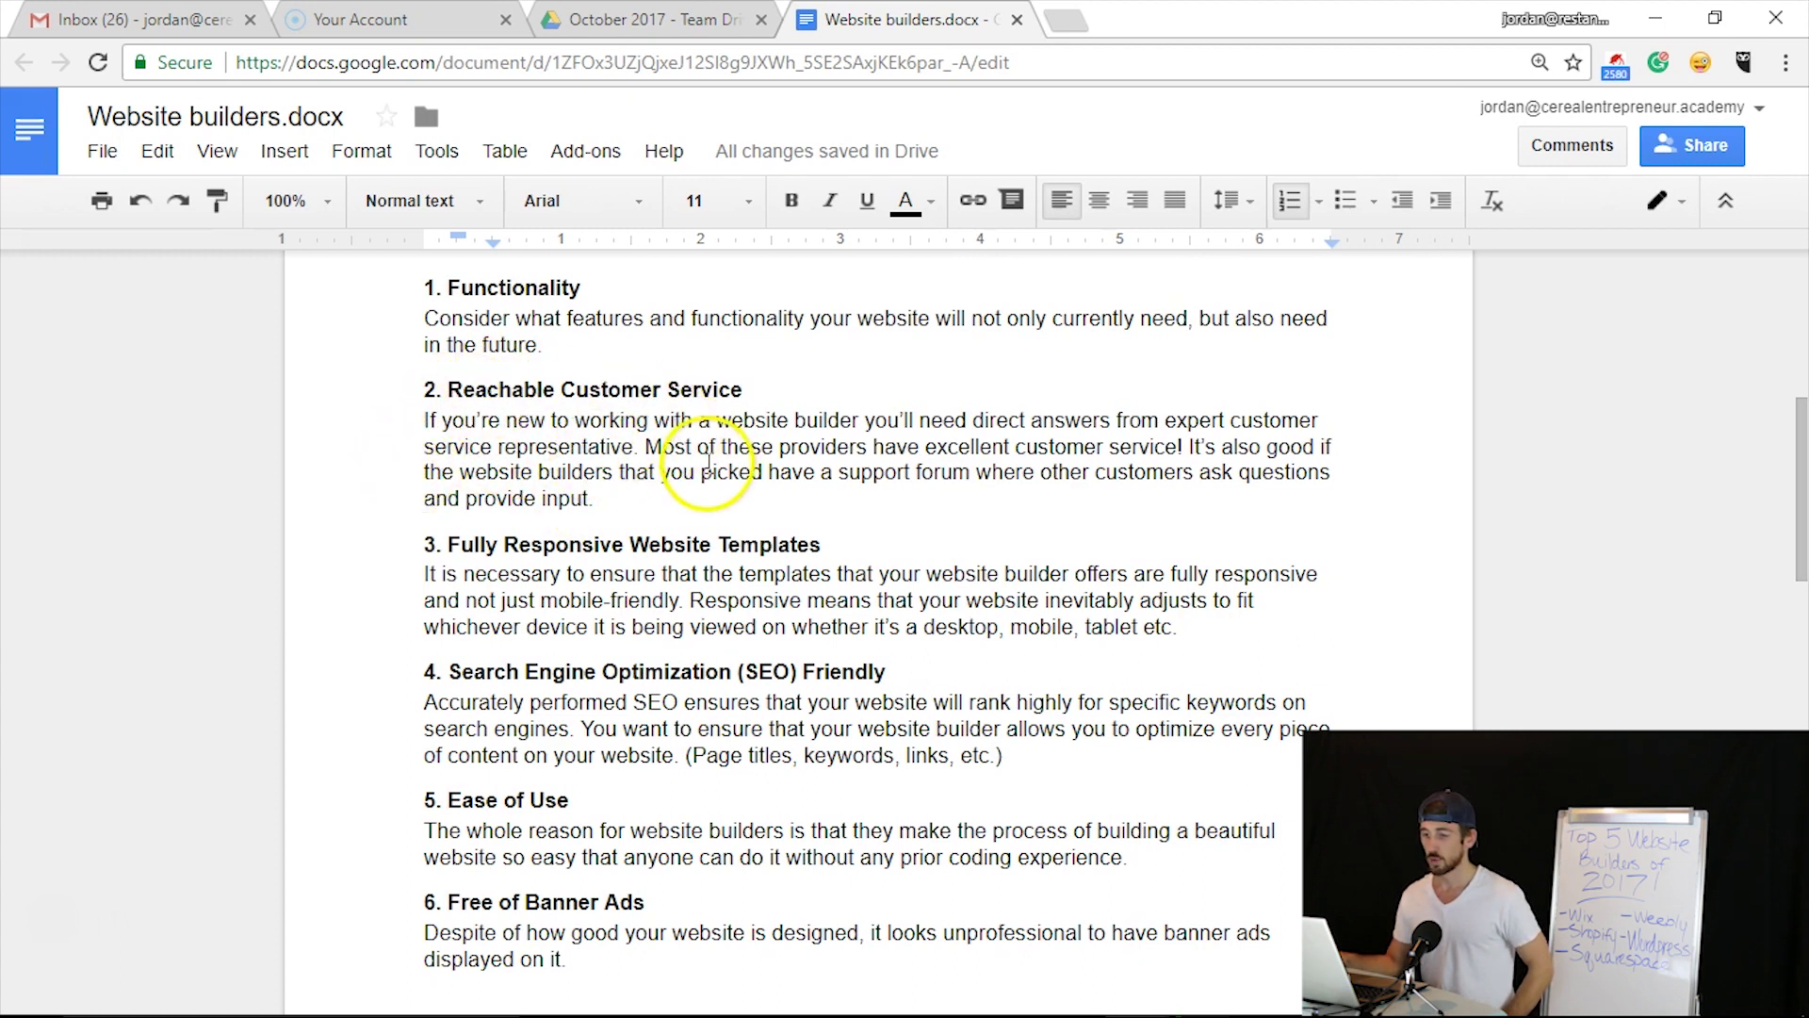
{"action": "scroll", "coordinate": [708, 411], "scroll_direction": "down", "scroll_amount": 1}
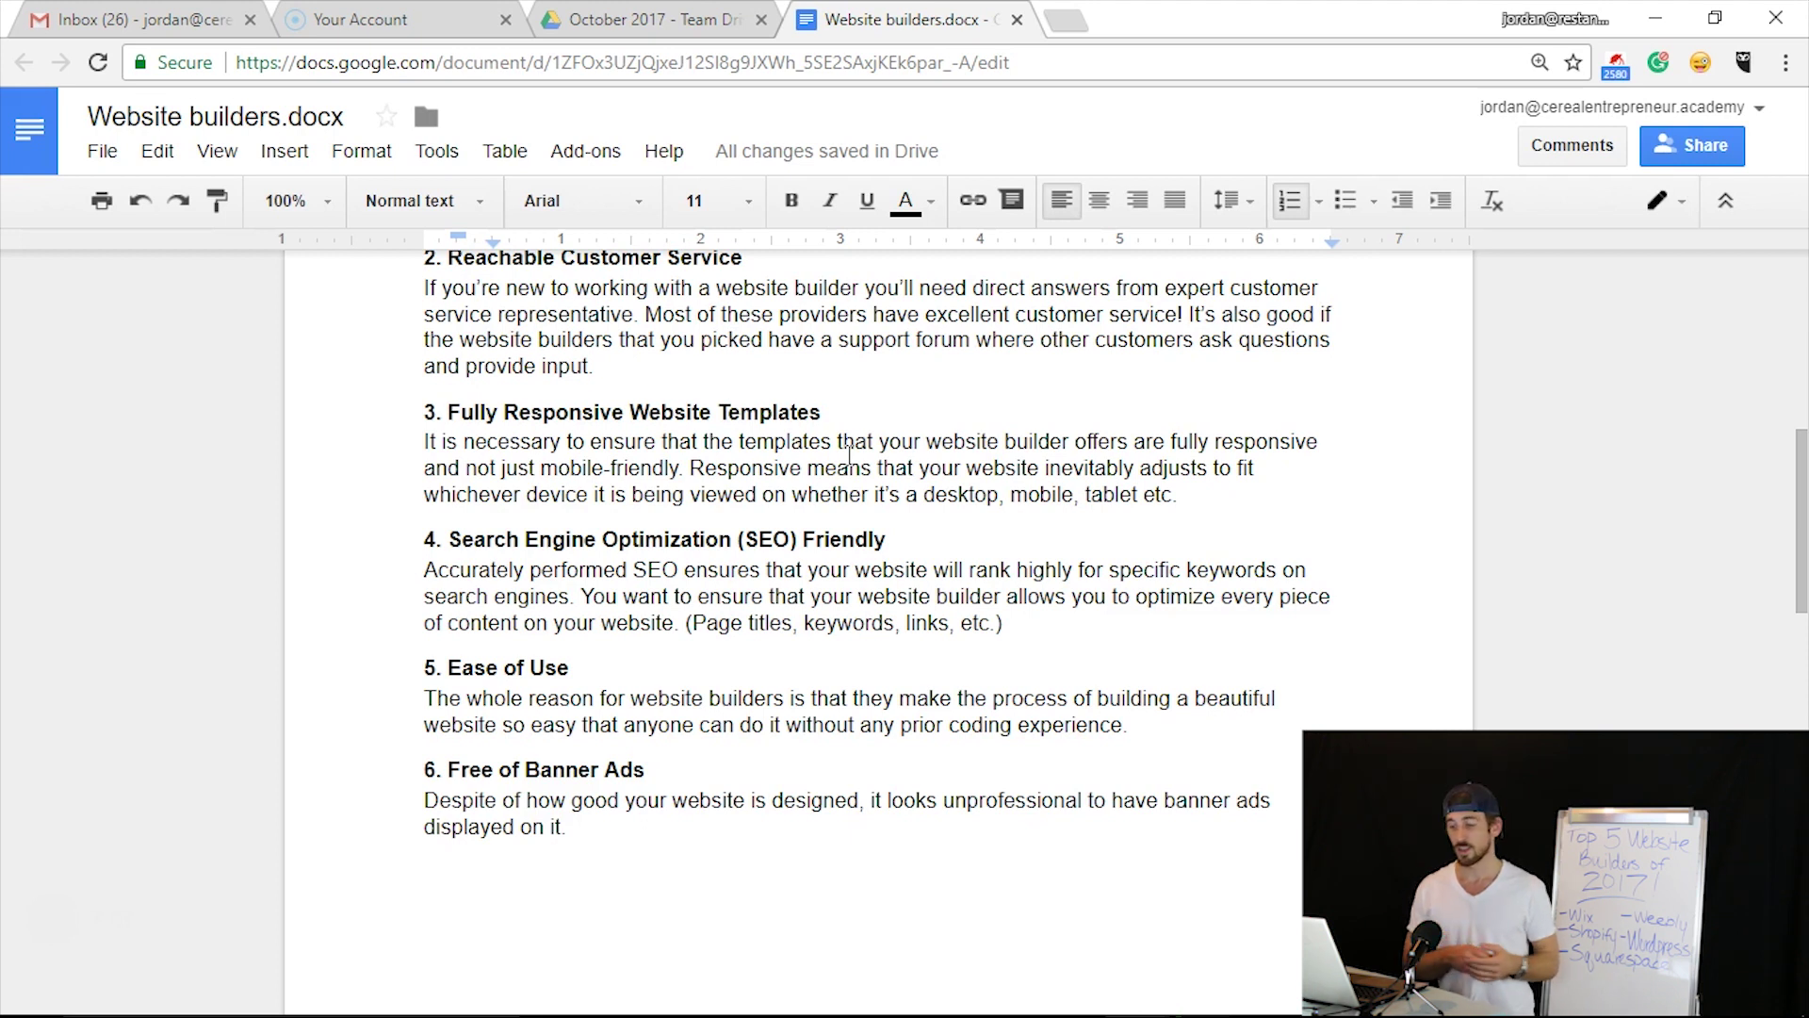
{"action": "scroll", "coordinate": [863, 481], "scroll_direction": "down", "scroll_amount": 2}
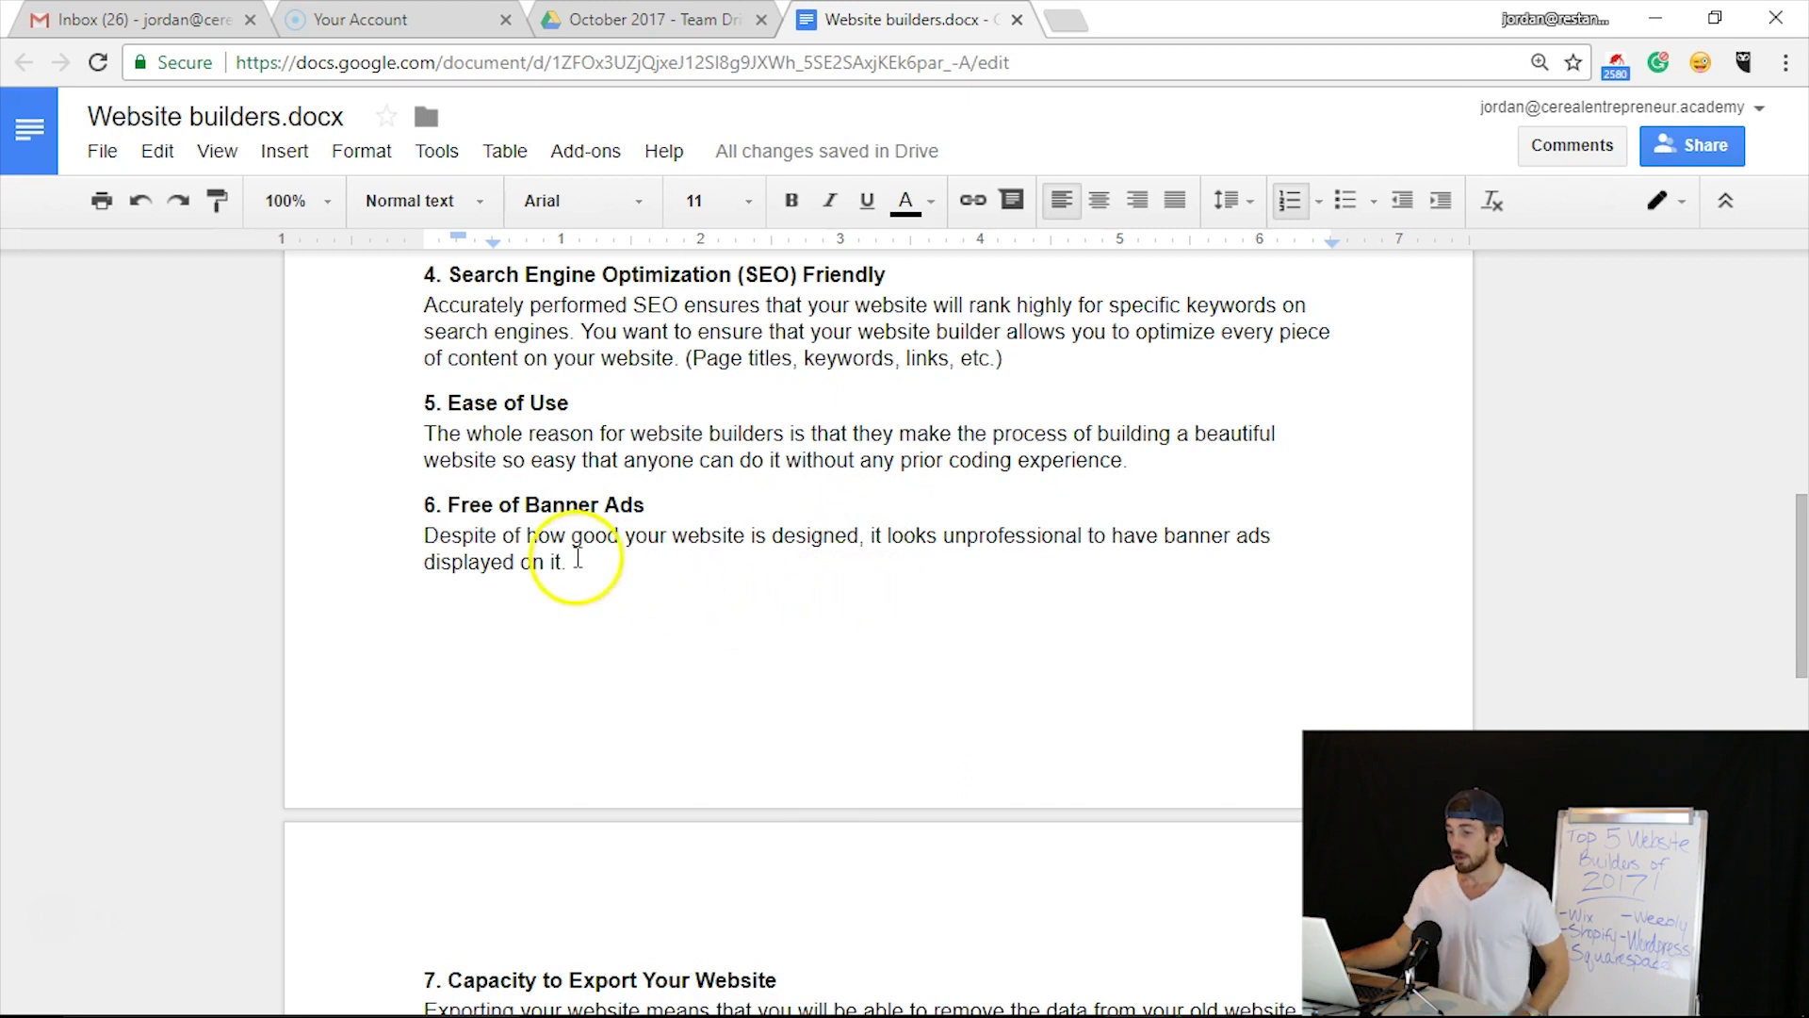
{"action": "scroll", "coordinate": [573, 558], "scroll_direction": "down", "scroll_amount": 3}
{"action": "scroll", "coordinate": [1131, 566], "scroll_direction": "up", "scroll_amount": 2}
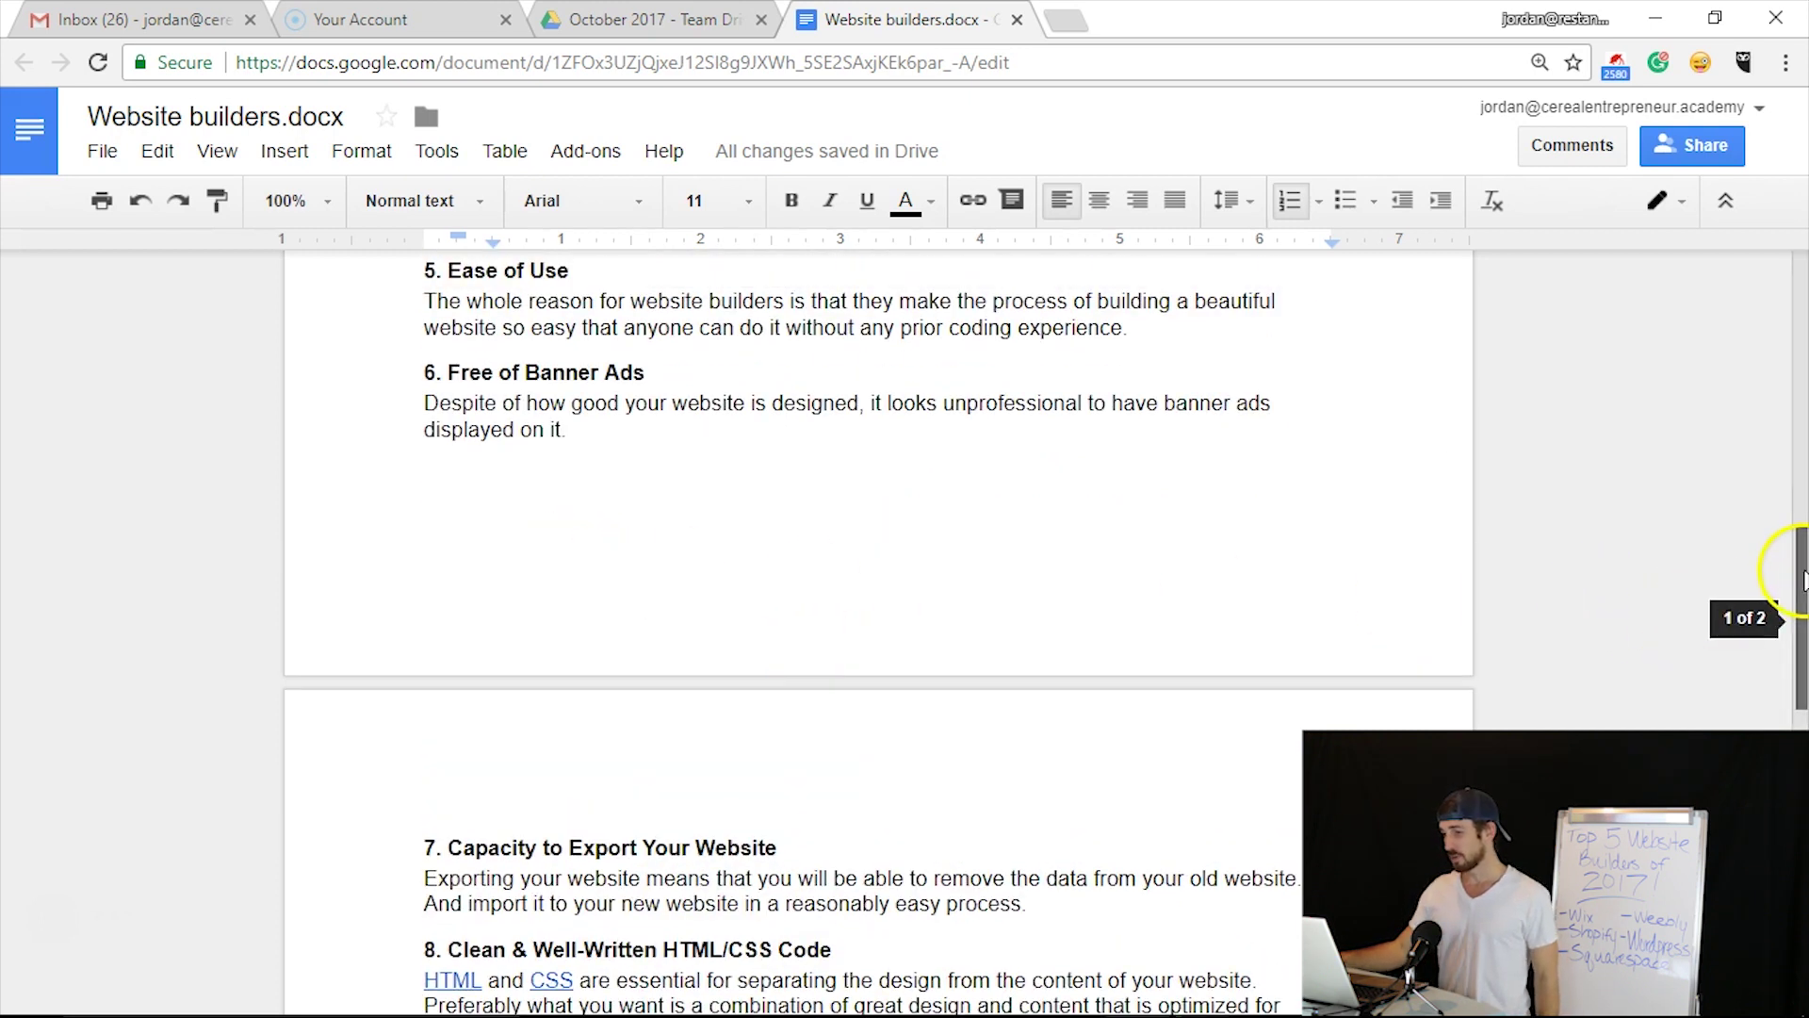
{"action": "left_click_drag", "start_coordinate": [1799, 566], "coordinate": [1798, 588]}
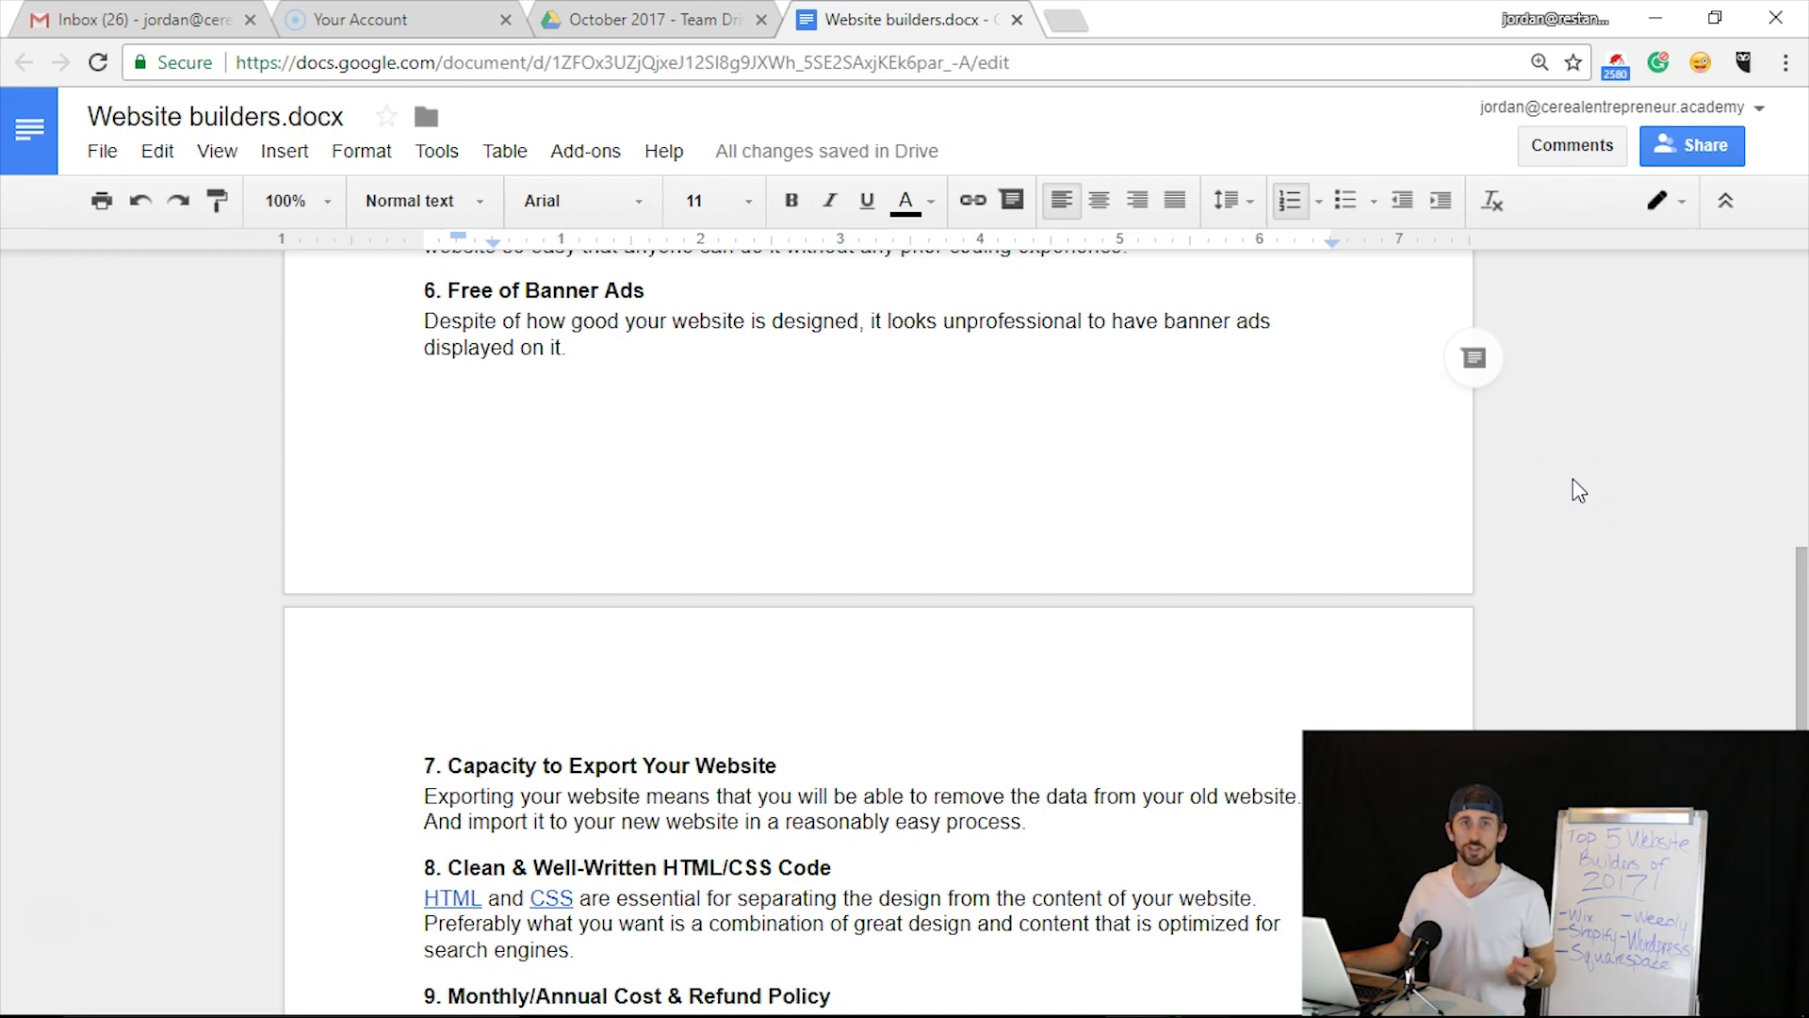
{"action": "left_click", "coordinate": [1560, 442]}
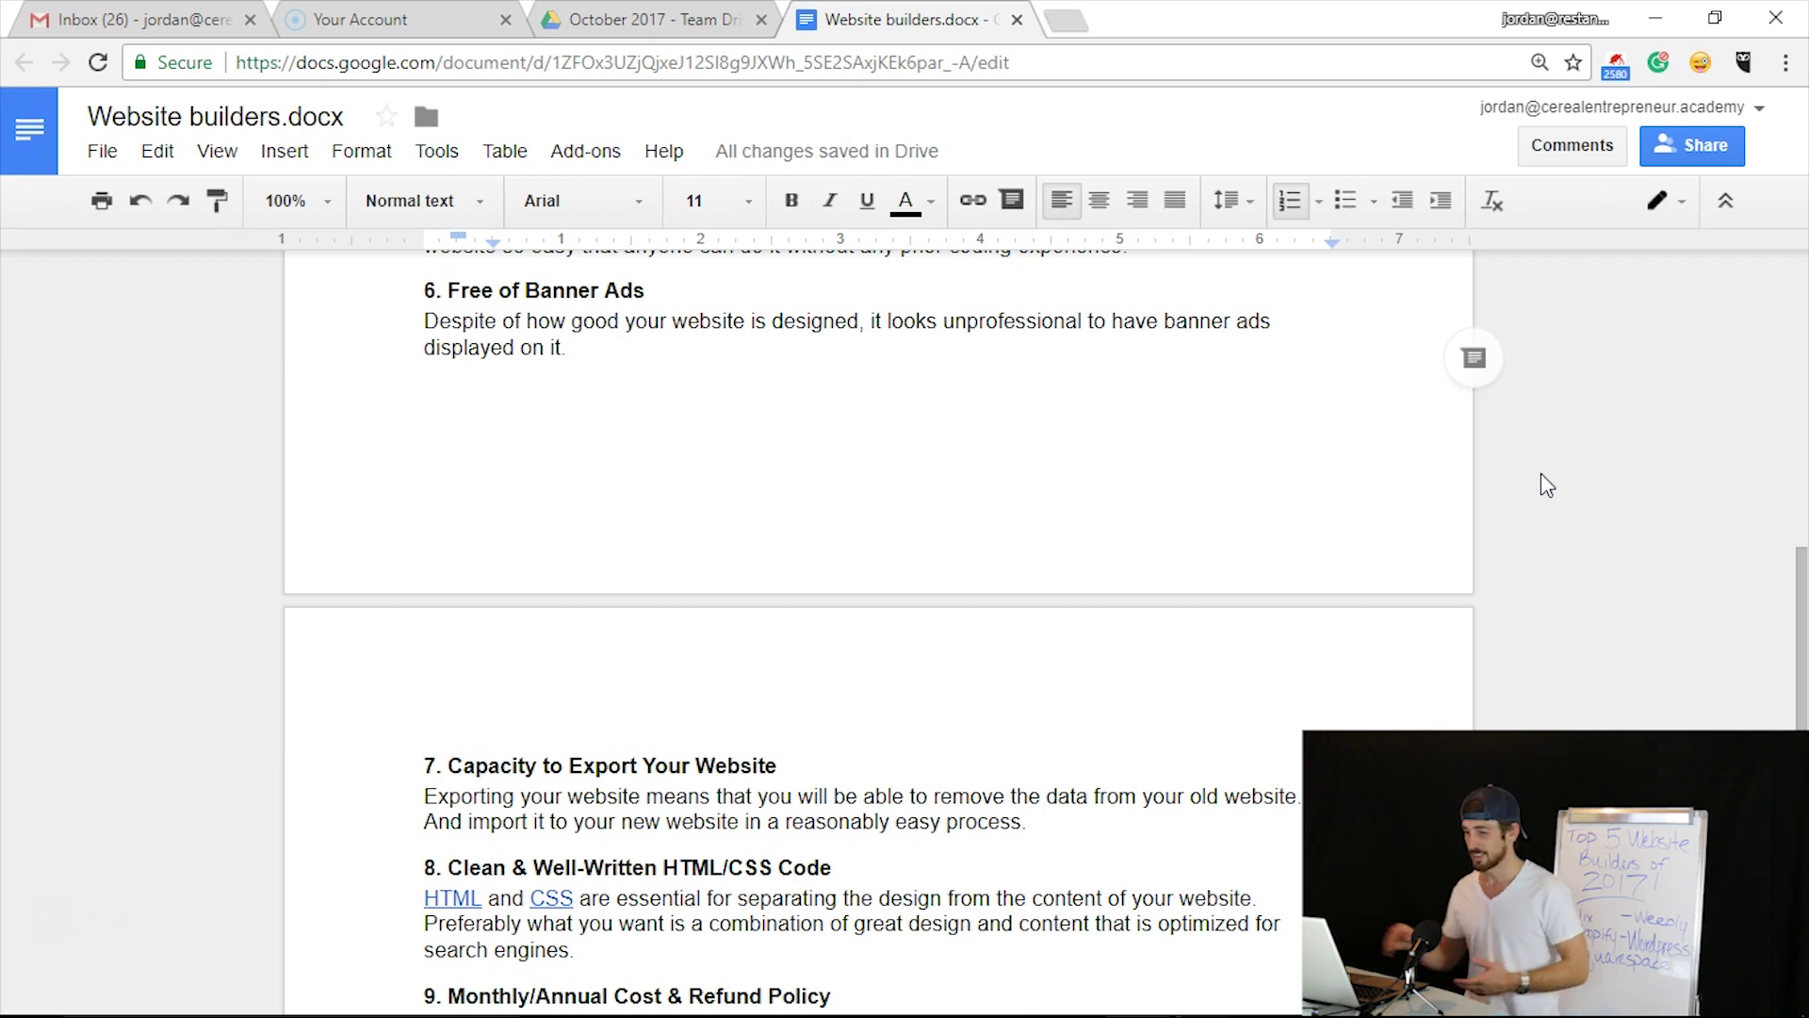
{"action": "scroll", "coordinate": [1028, 583], "scroll_direction": "down", "scroll_amount": 3}
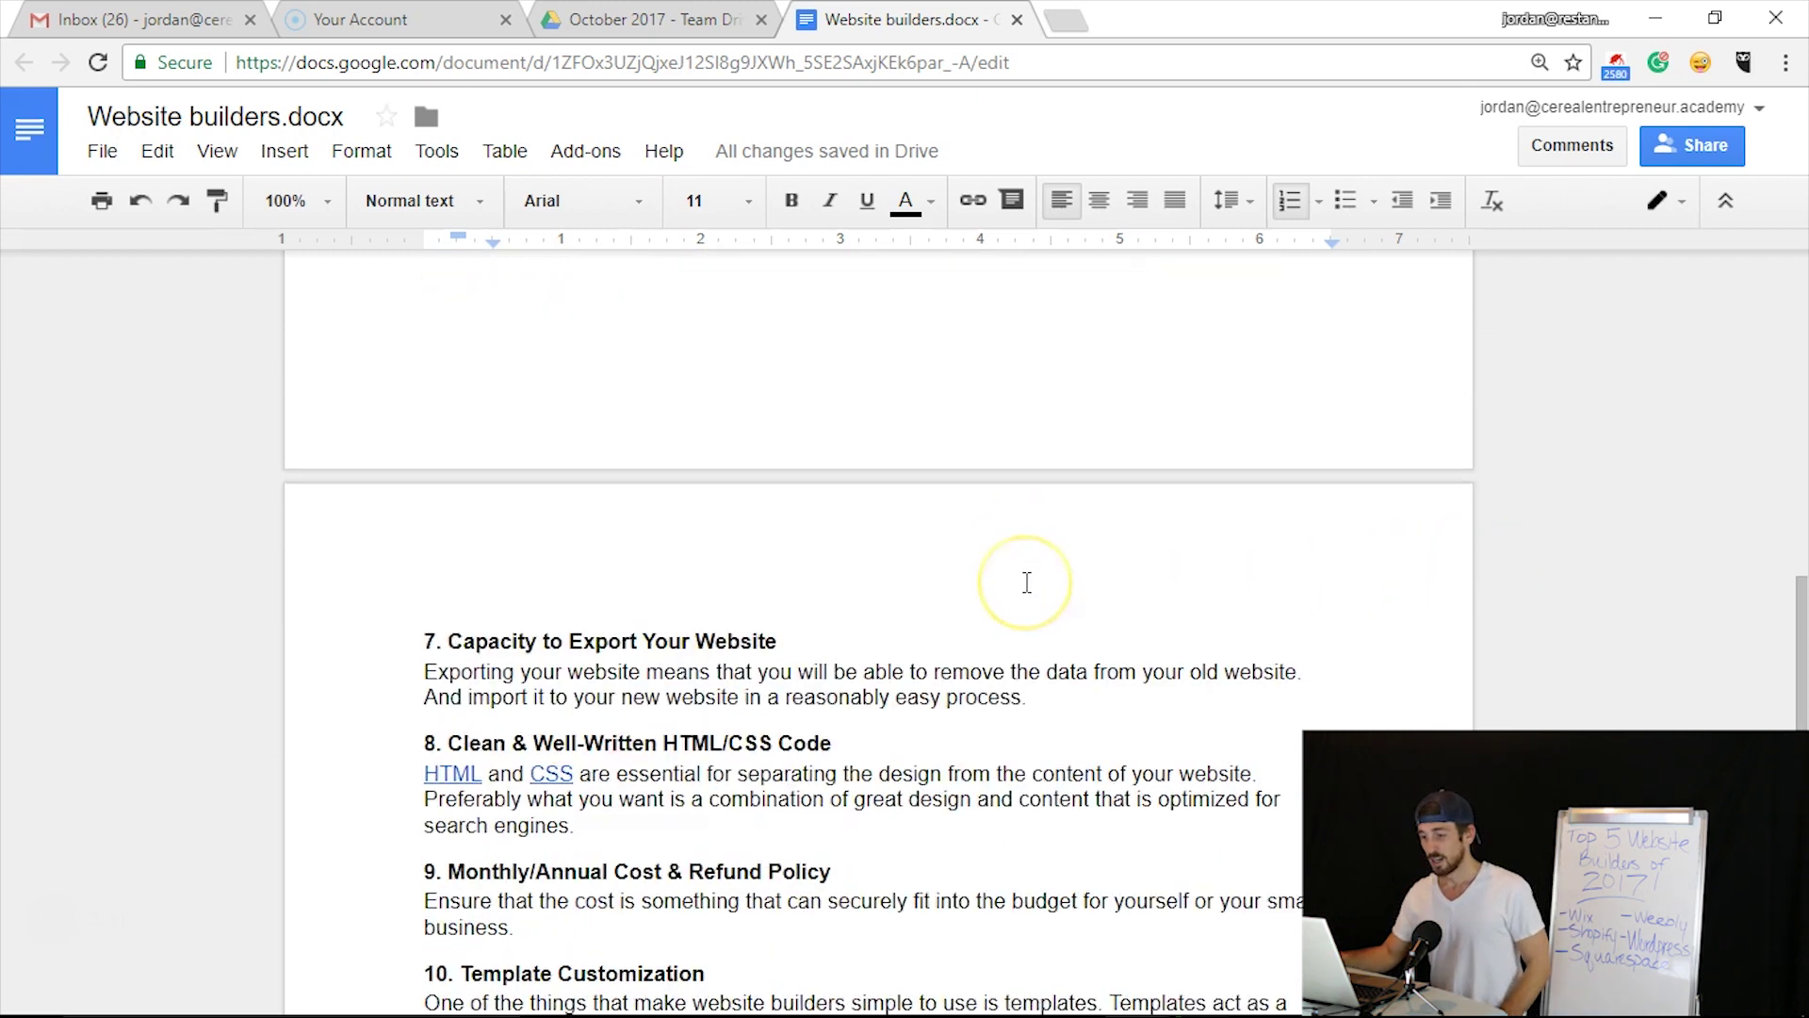
{"action": "scroll", "coordinate": [1027, 583], "scroll_direction": "down", "scroll_amount": 2}
{"action": "scroll", "coordinate": [1026, 582], "scroll_direction": "down", "scroll_amount": 2}
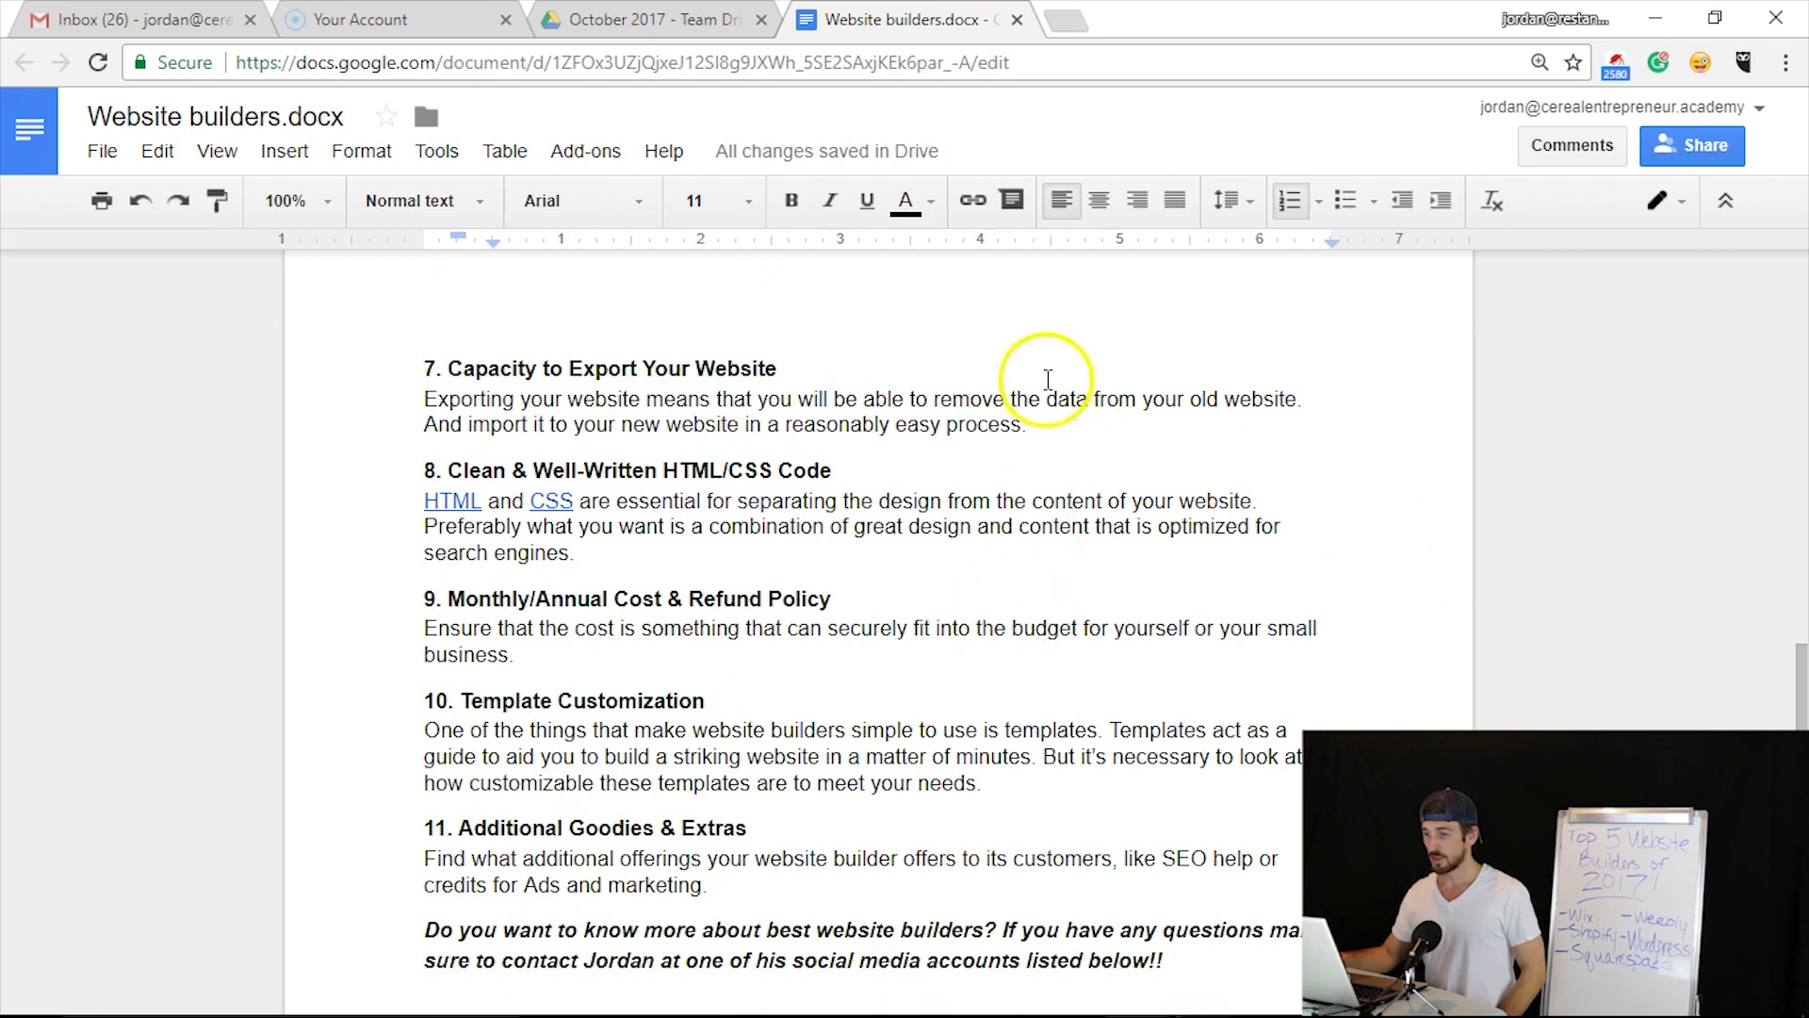
{"action": "left_click_drag", "start_coordinate": [1043, 424], "coordinate": [332, 409]}
{"action": "left_click", "coordinate": [352, 431]}
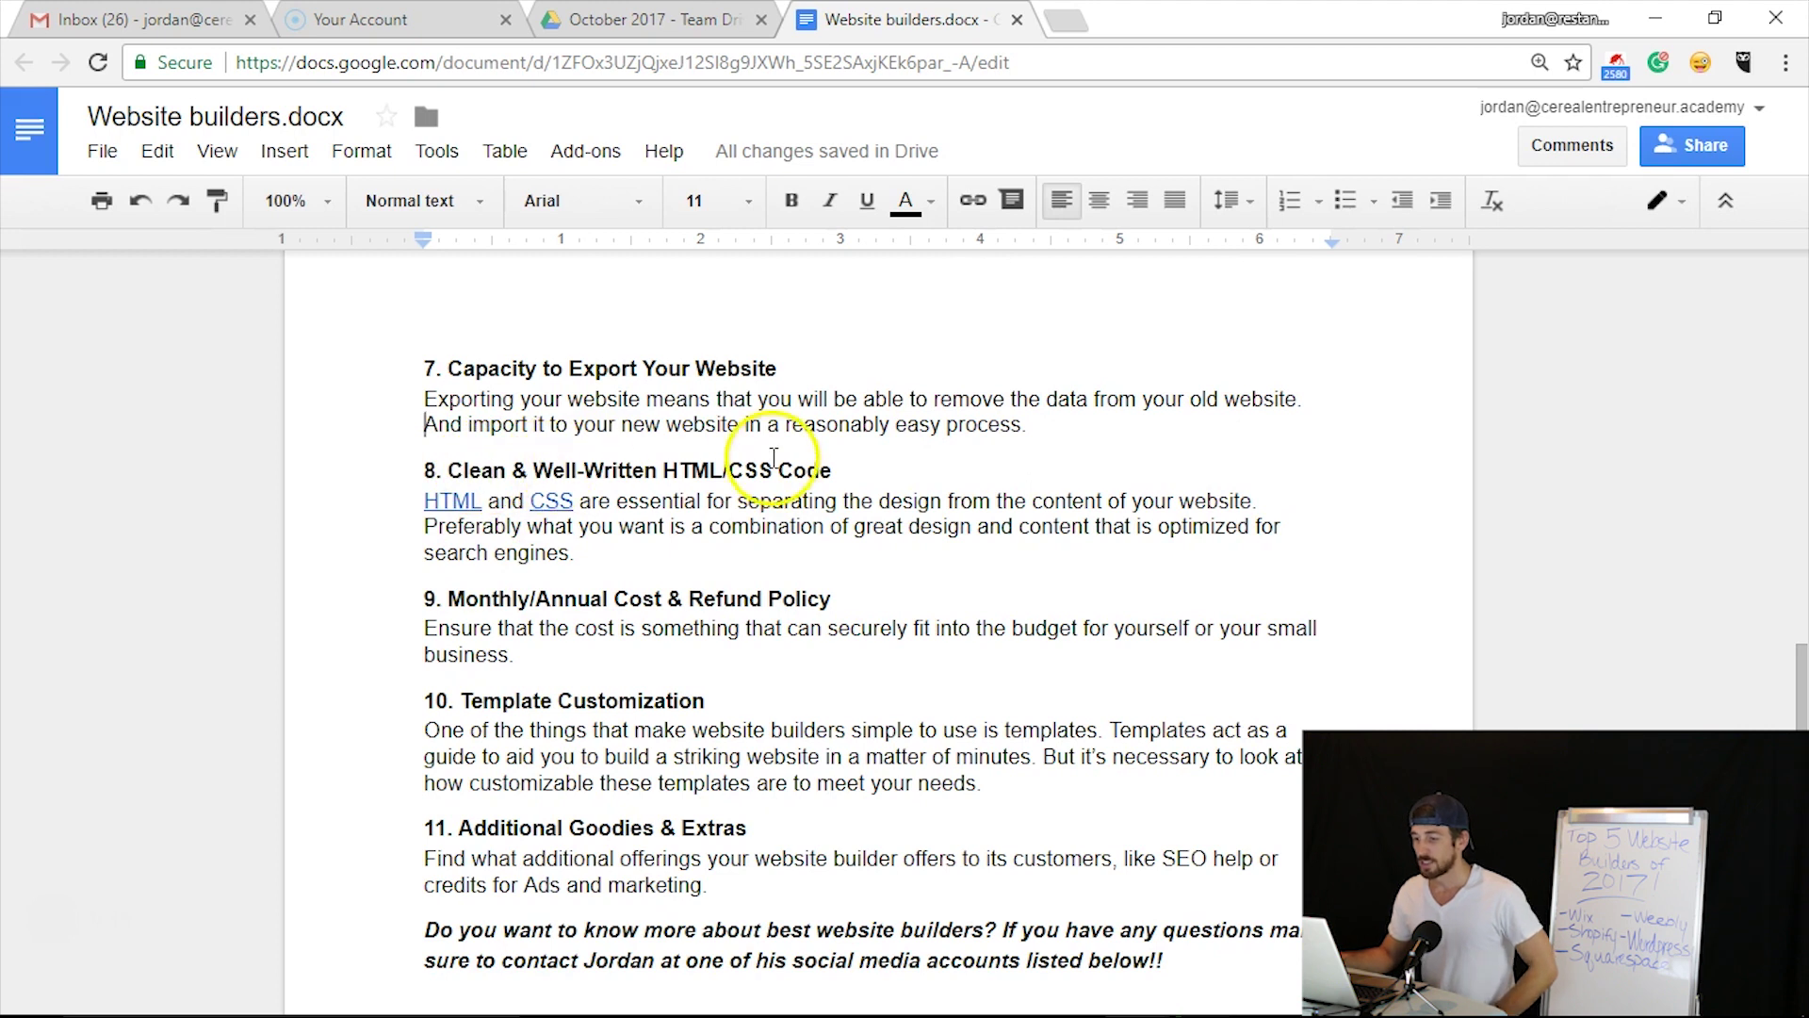
{"action": "left_click_drag", "start_coordinate": [771, 470], "coordinate": [662, 470]}
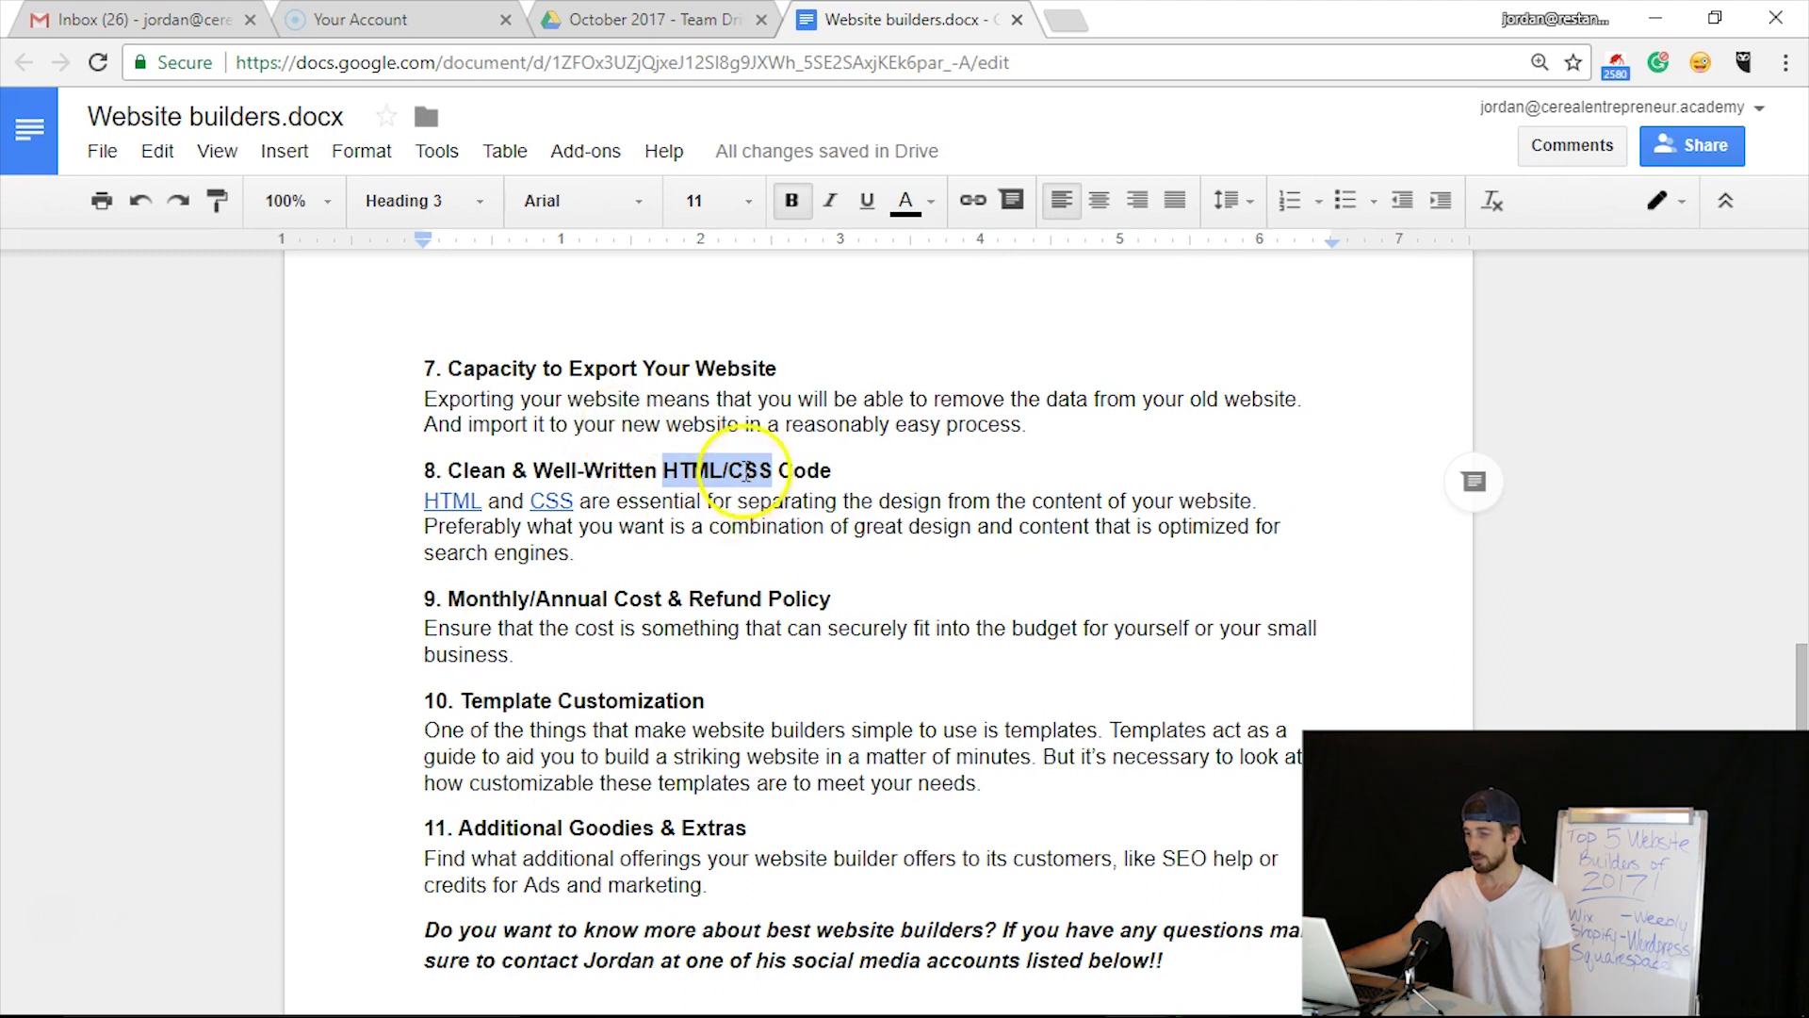
{"action": "left_click", "coordinate": [681, 470]}
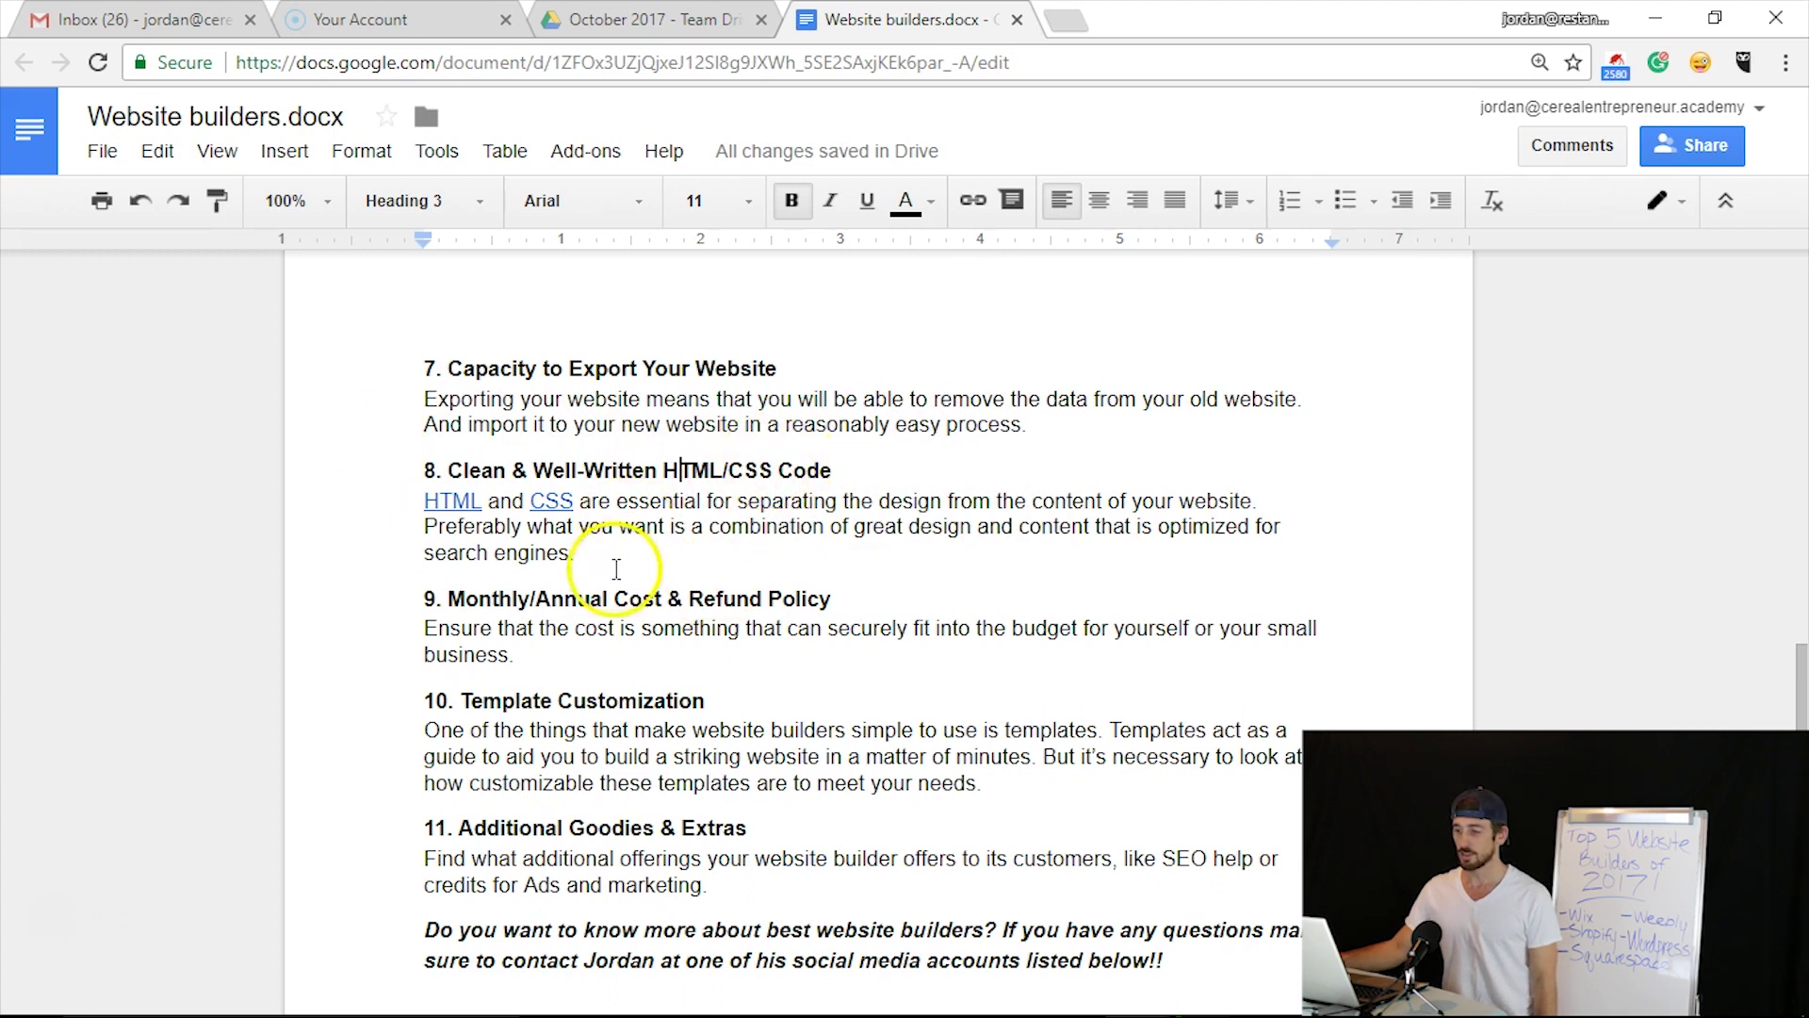
{"action": "left_click", "coordinate": [595, 553]}
{"action": "left_click_drag", "start_coordinate": [604, 563], "coordinate": [424, 501]}
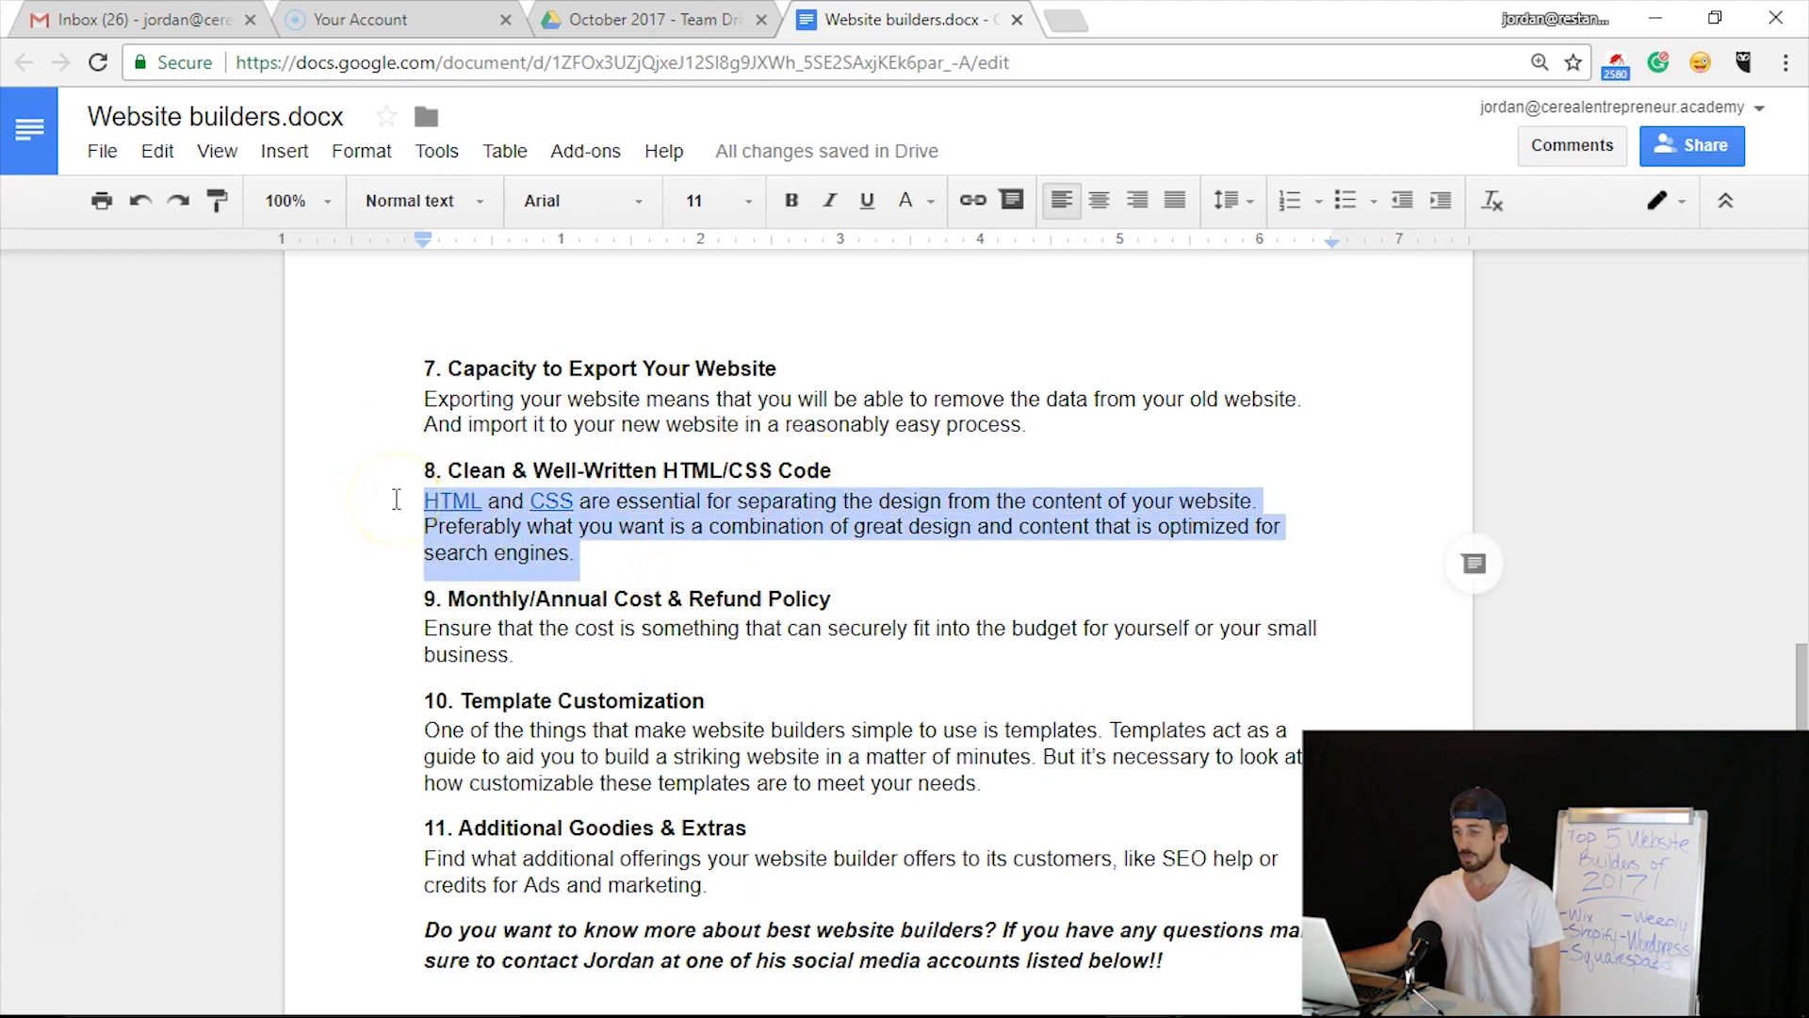
{"action": "left_click", "coordinate": [585, 564]}
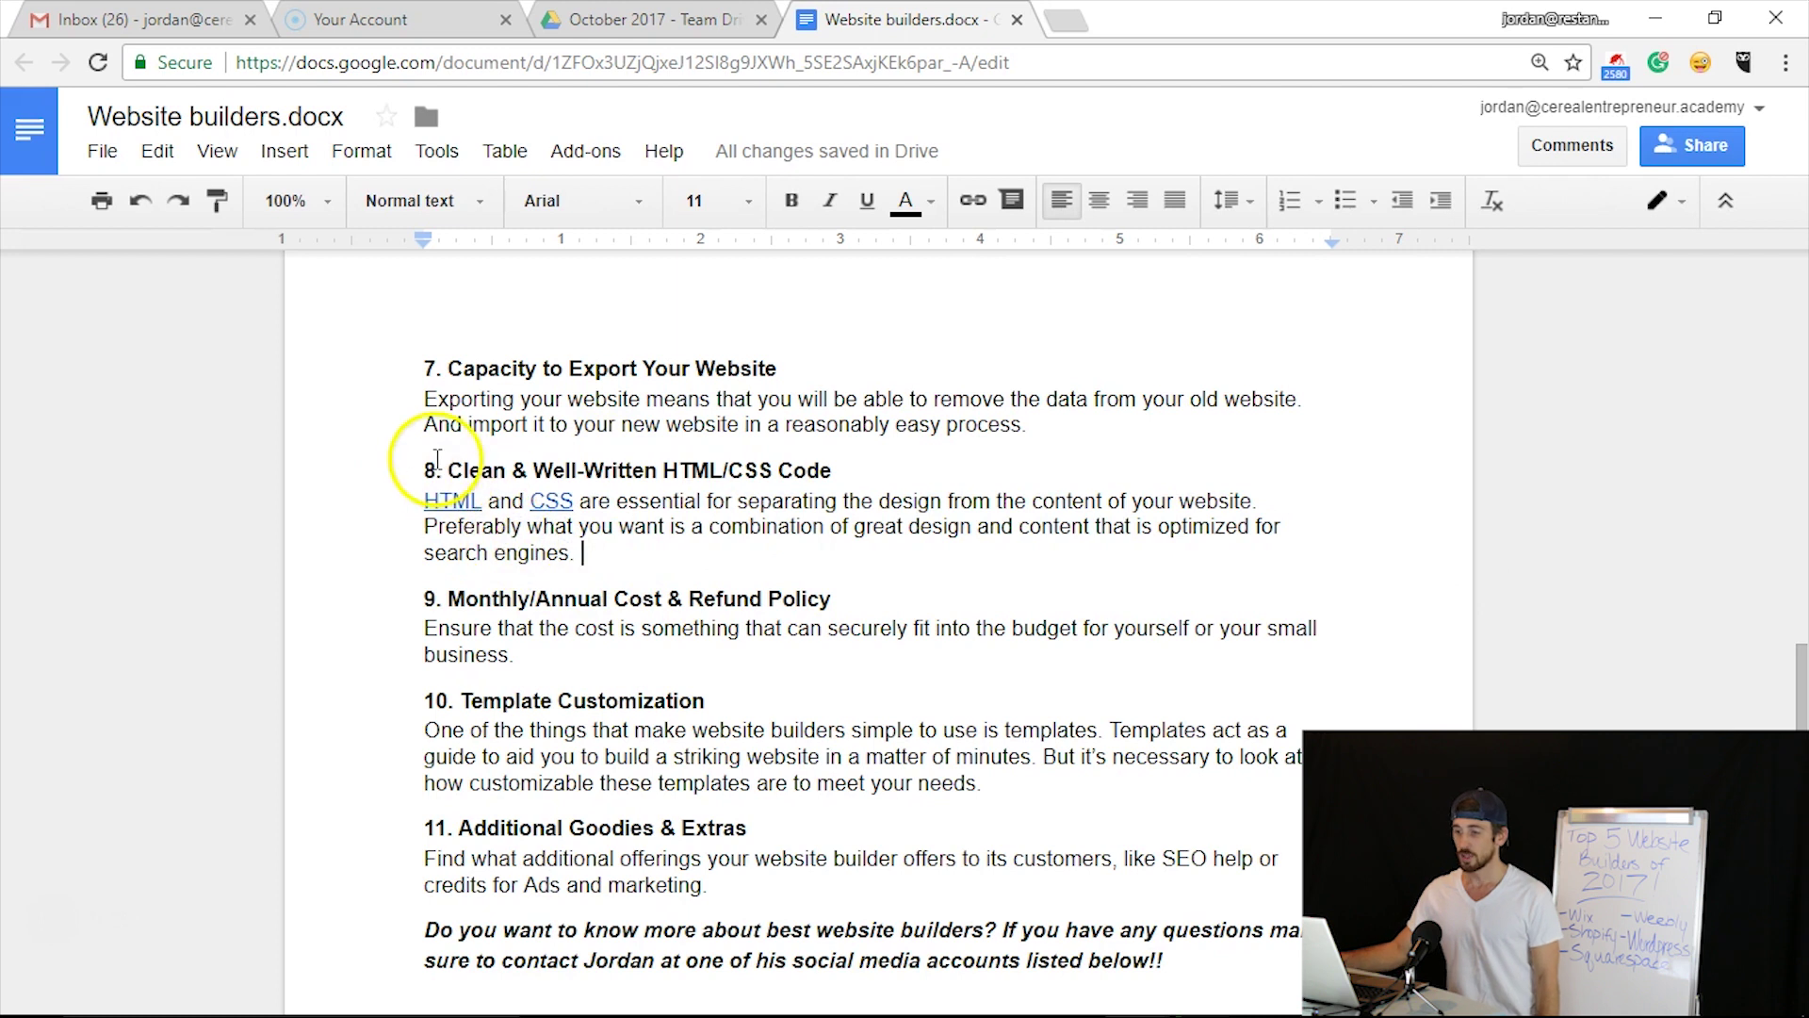
{"action": "left_click_drag", "start_coordinate": [449, 471], "coordinate": [855, 487]}
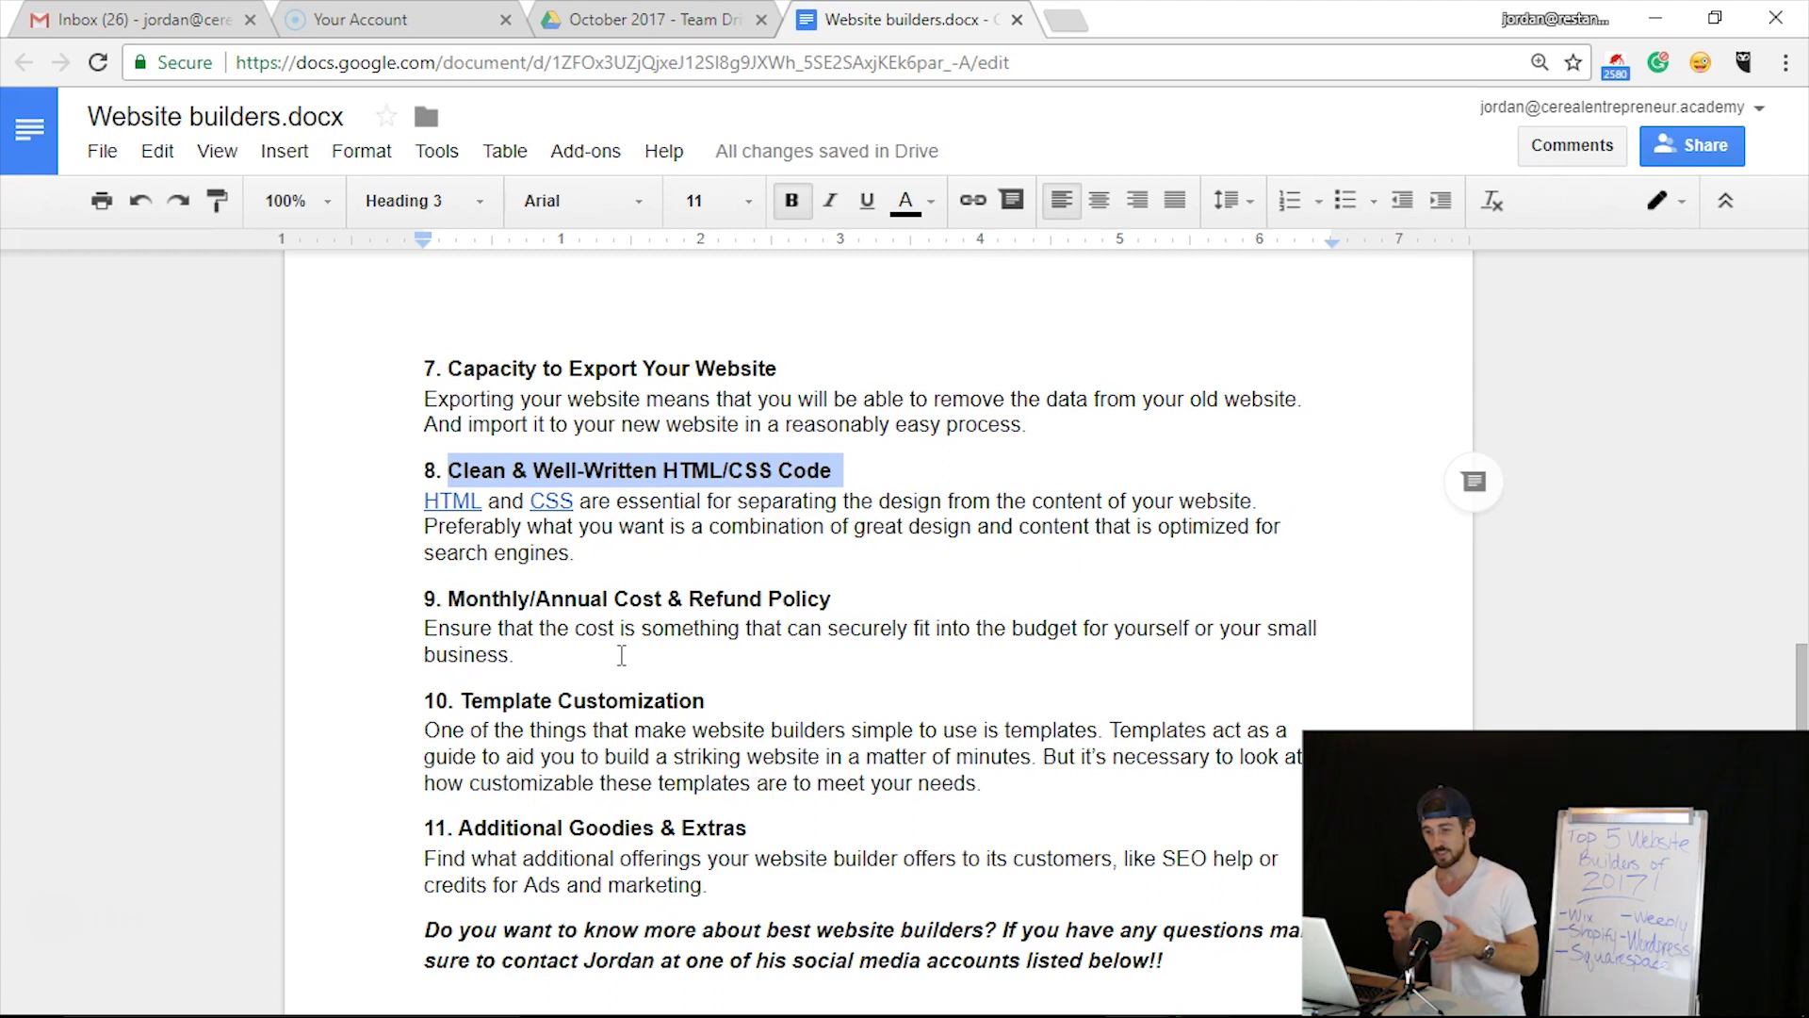
{"action": "scroll", "coordinate": [620, 655], "scroll_direction": "down", "scroll_amount": 1}
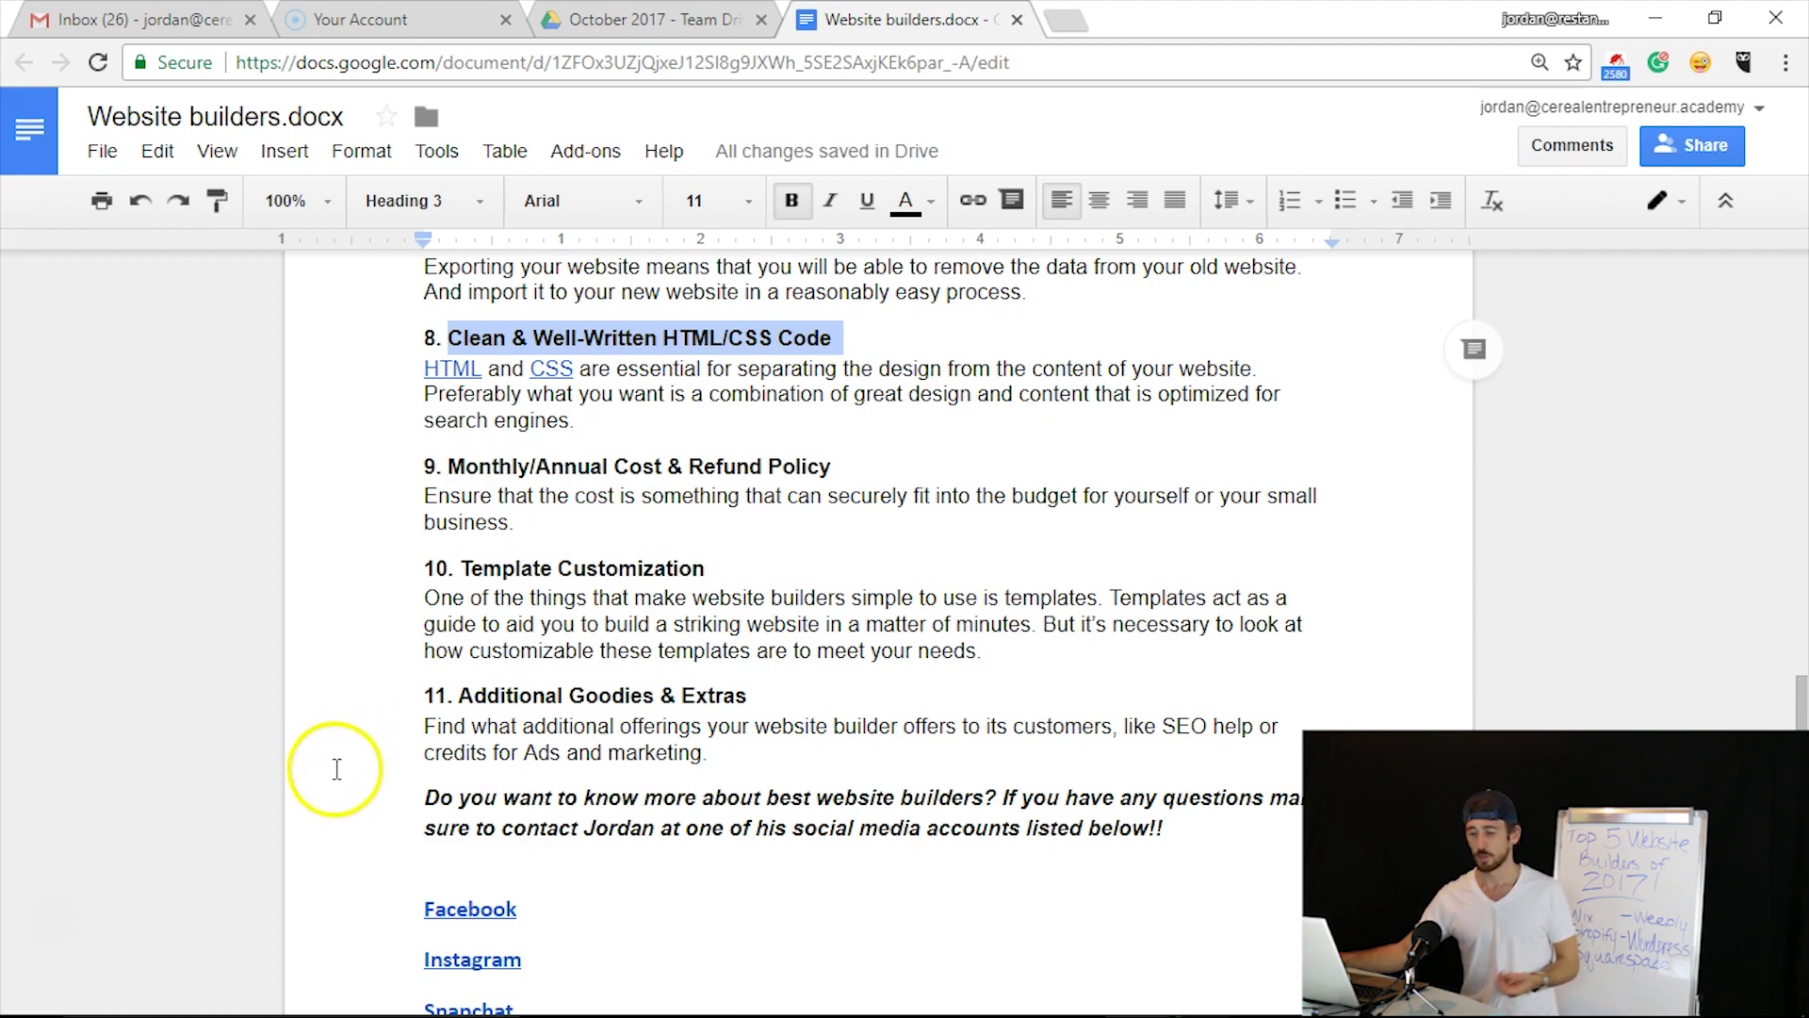
{"action": "scroll", "coordinate": [337, 768], "scroll_direction": "down", "scroll_amount": 1}
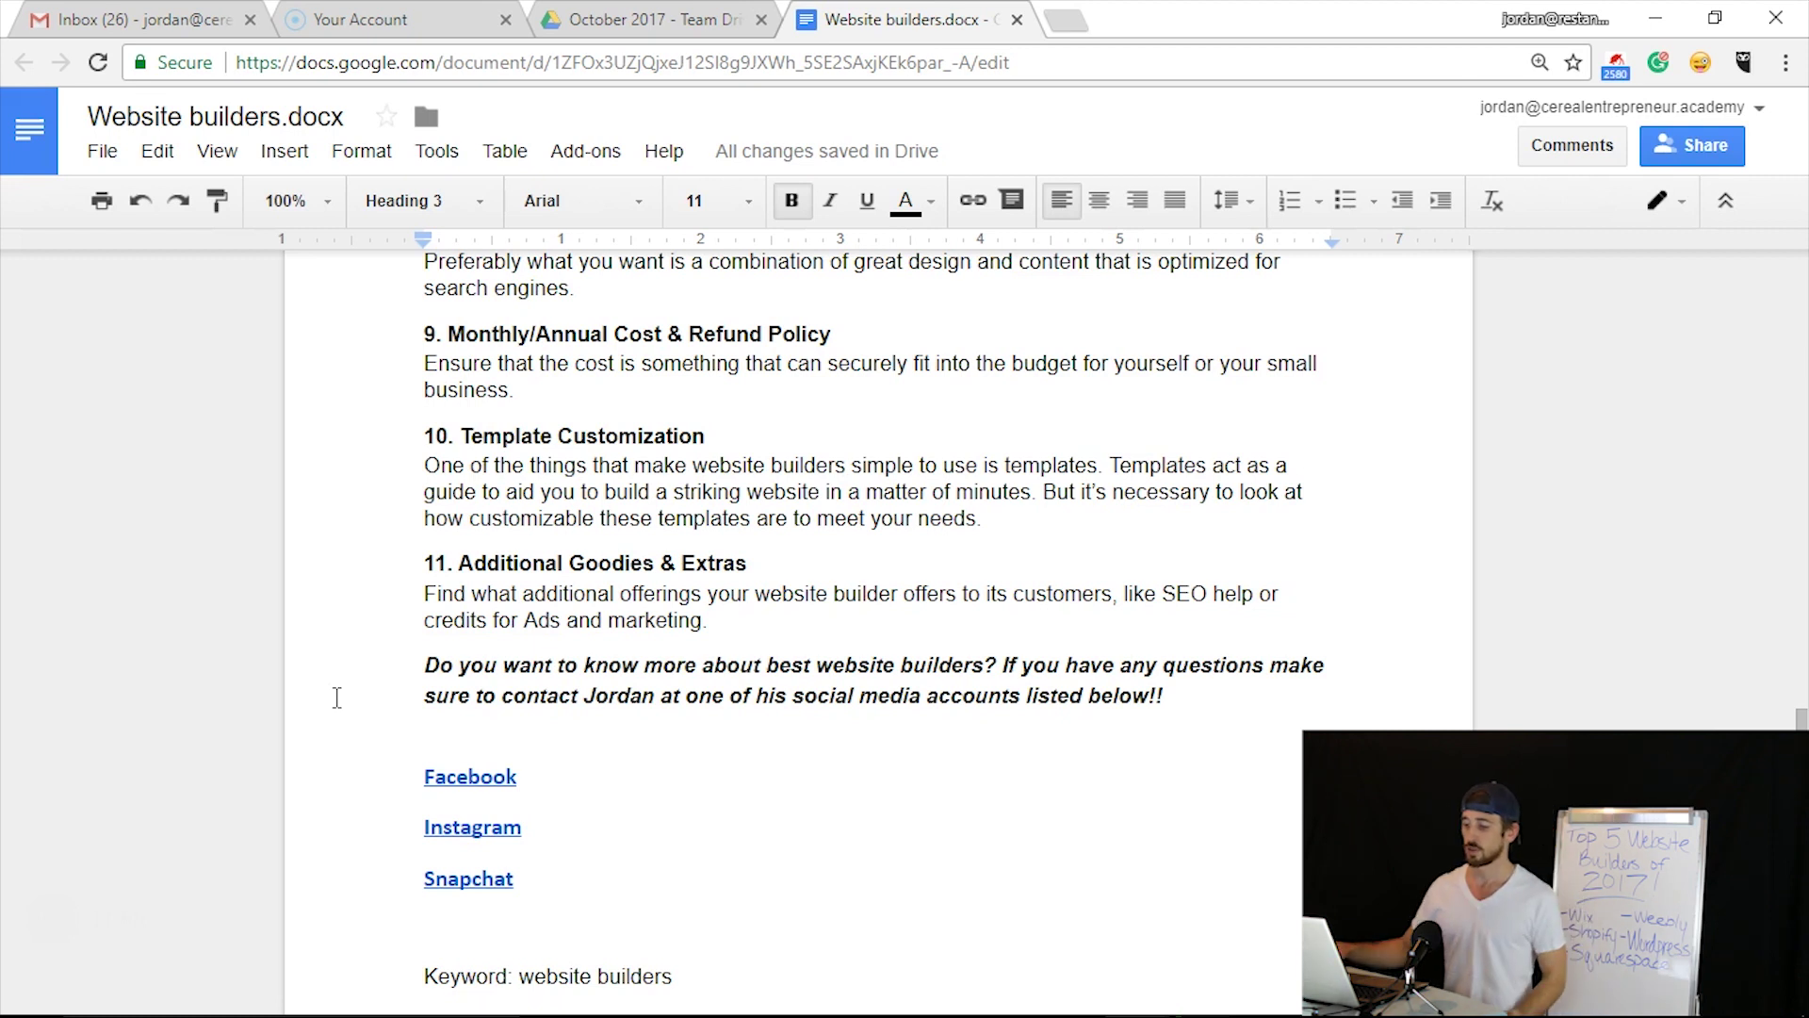
{"action": "scroll", "coordinate": [337, 698], "scroll_direction": "up", "scroll_amount": 3}
{"action": "scroll", "coordinate": [336, 697], "scroll_direction": "up", "scroll_amount": 1}
{"action": "scroll", "coordinate": [336, 697], "scroll_direction": "up", "scroll_amount": 2}
{"action": "scroll", "coordinate": [331, 691], "scroll_direction": "up", "scroll_amount": 3}
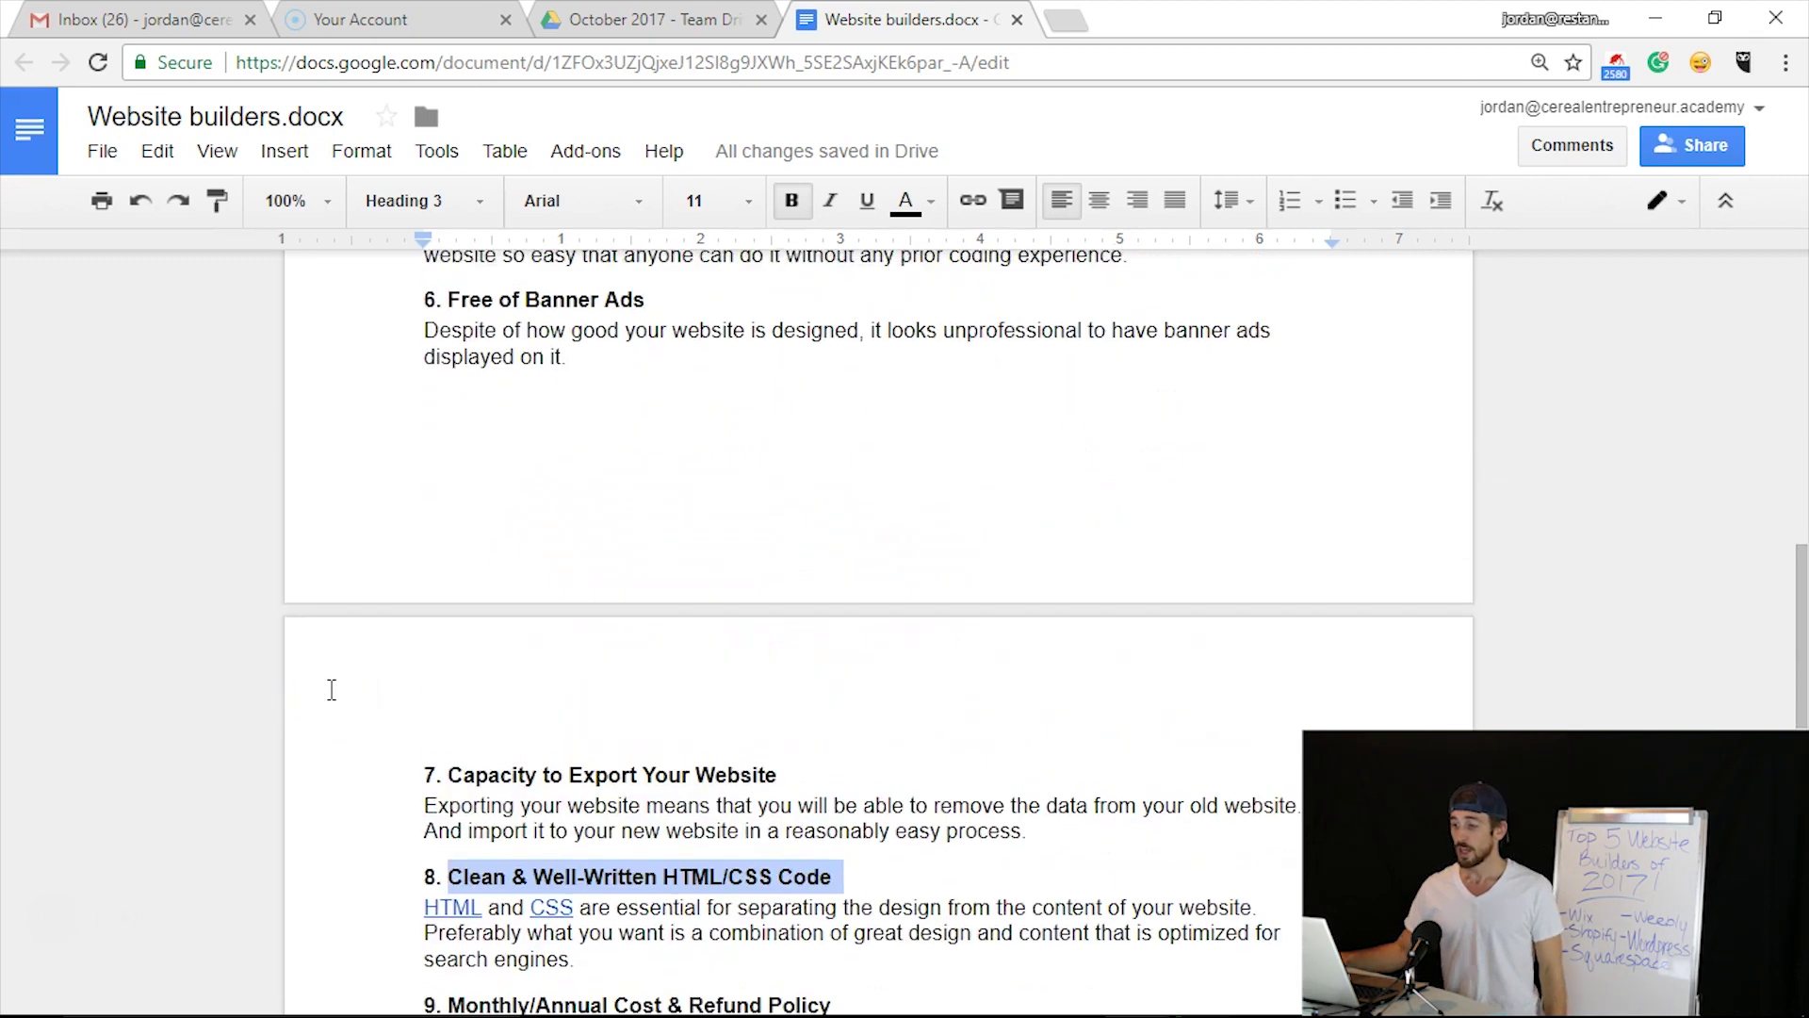
{"action": "scroll", "coordinate": [331, 690], "scroll_direction": "up", "scroll_amount": 5}
{"action": "scroll", "coordinate": [332, 690], "scroll_direction": "up", "scroll_amount": 3}
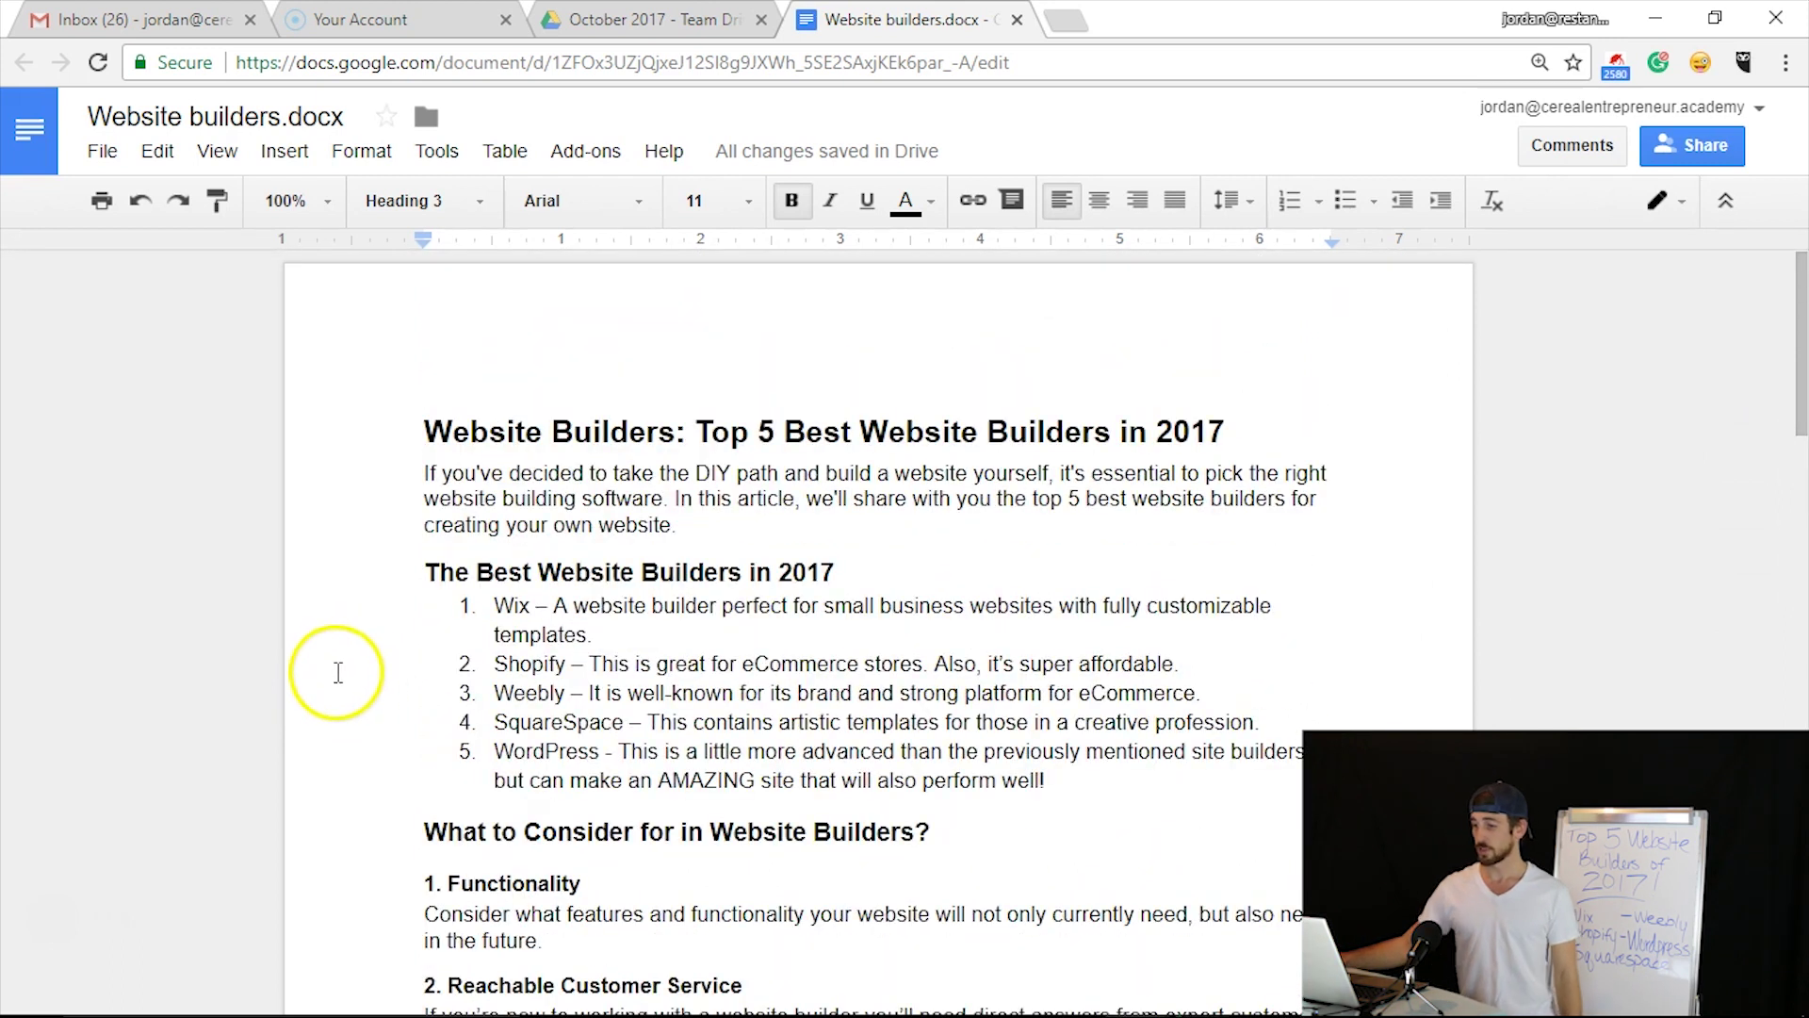